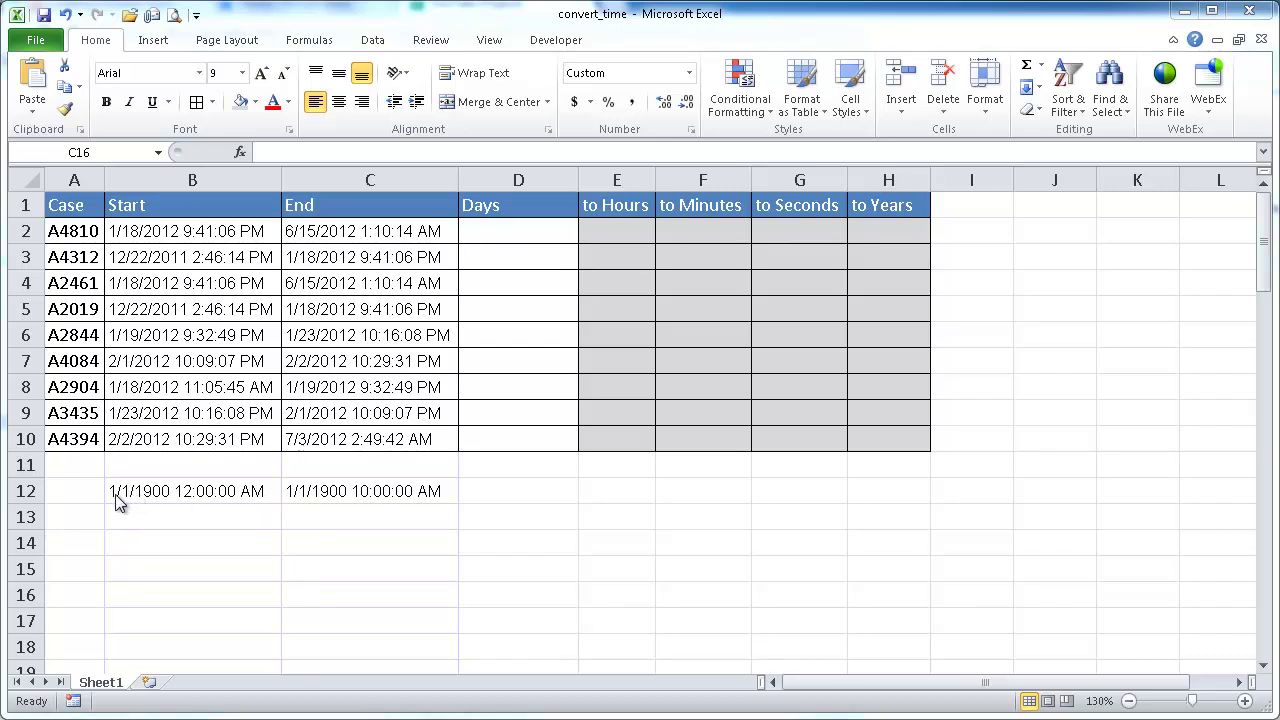
Apply the General number format to the start date in cell B12 and undo it
left_click(203, 490)
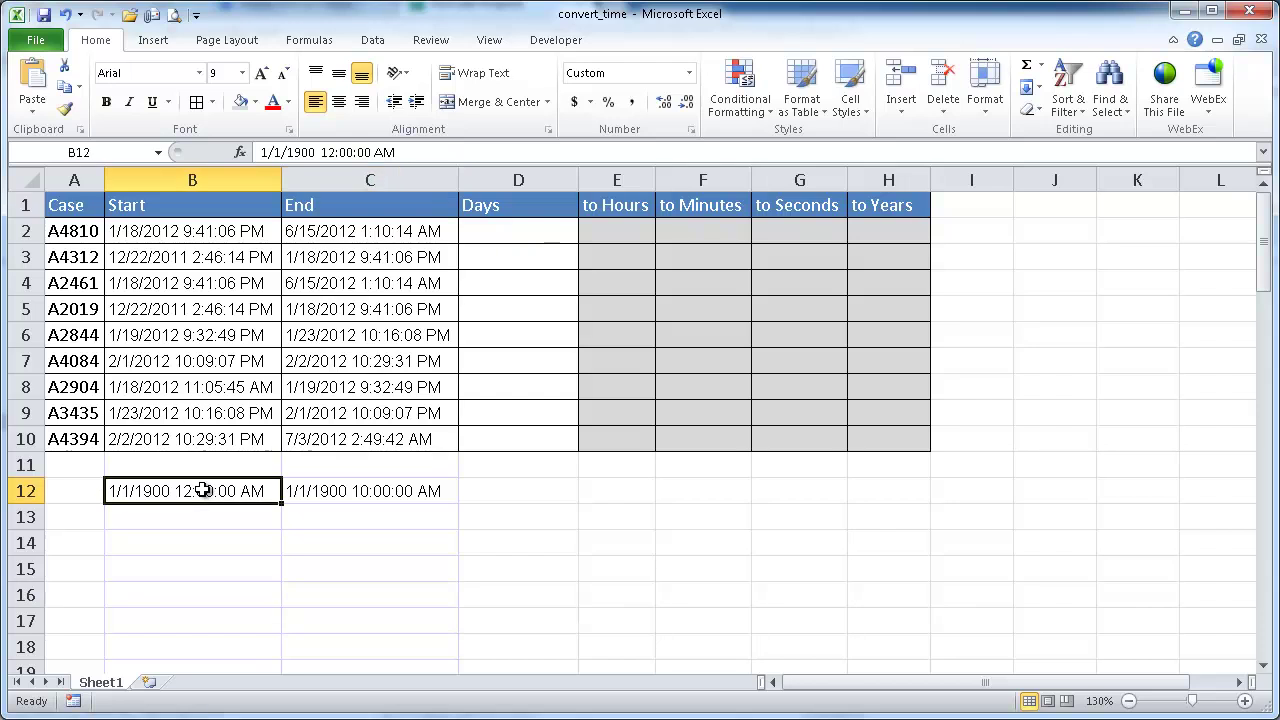
right_click(203, 490)
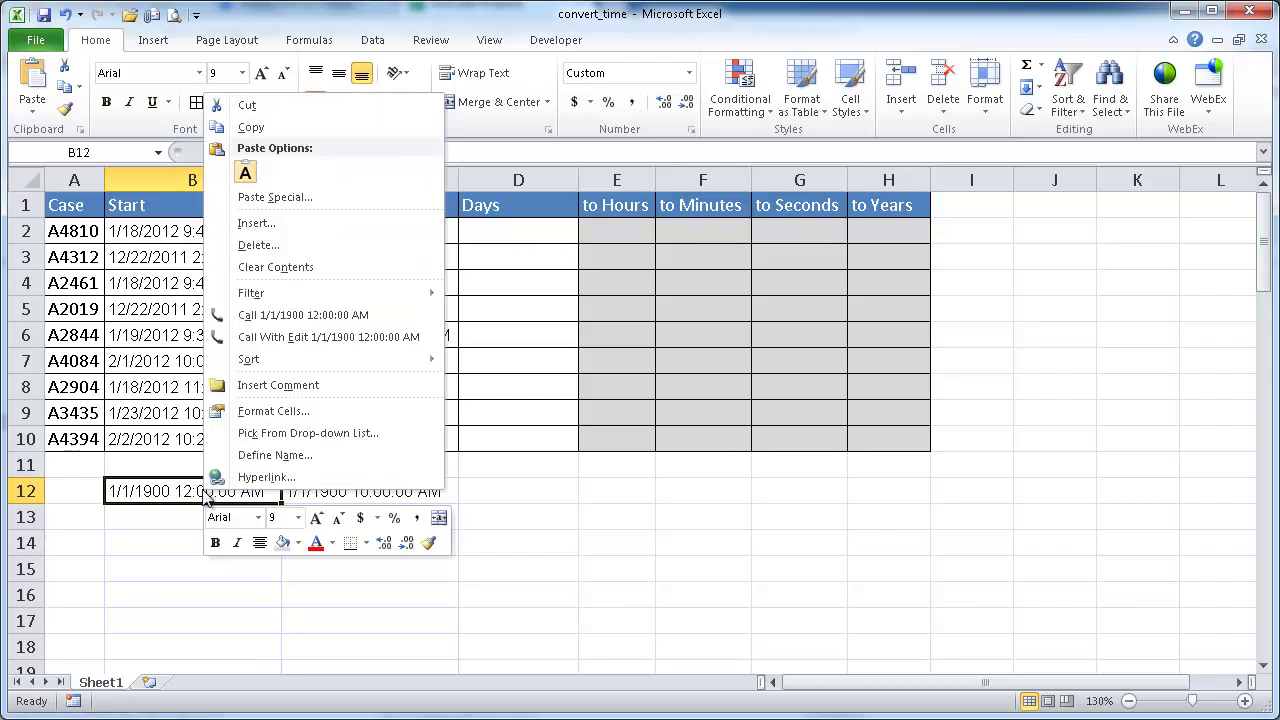
left_click(256, 416)
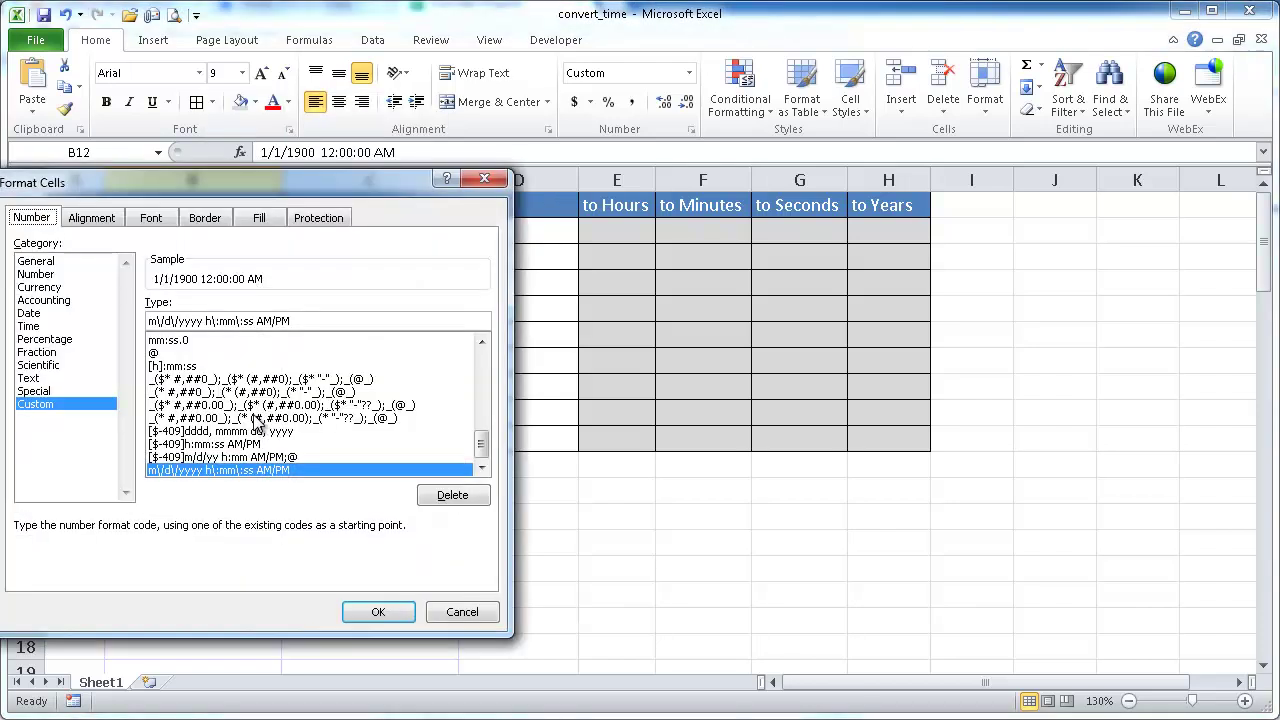
left_click(45, 264)
left_click_drag(136, 178, 683, 180)
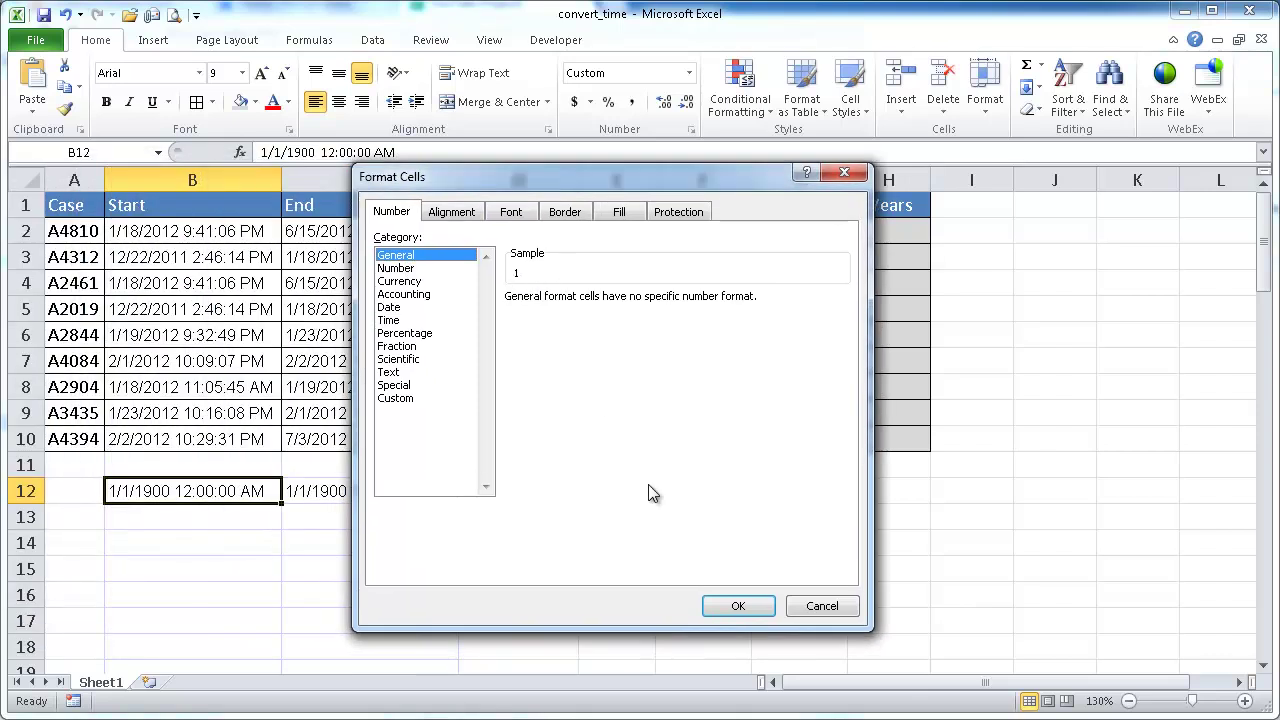
left_click(730, 605)
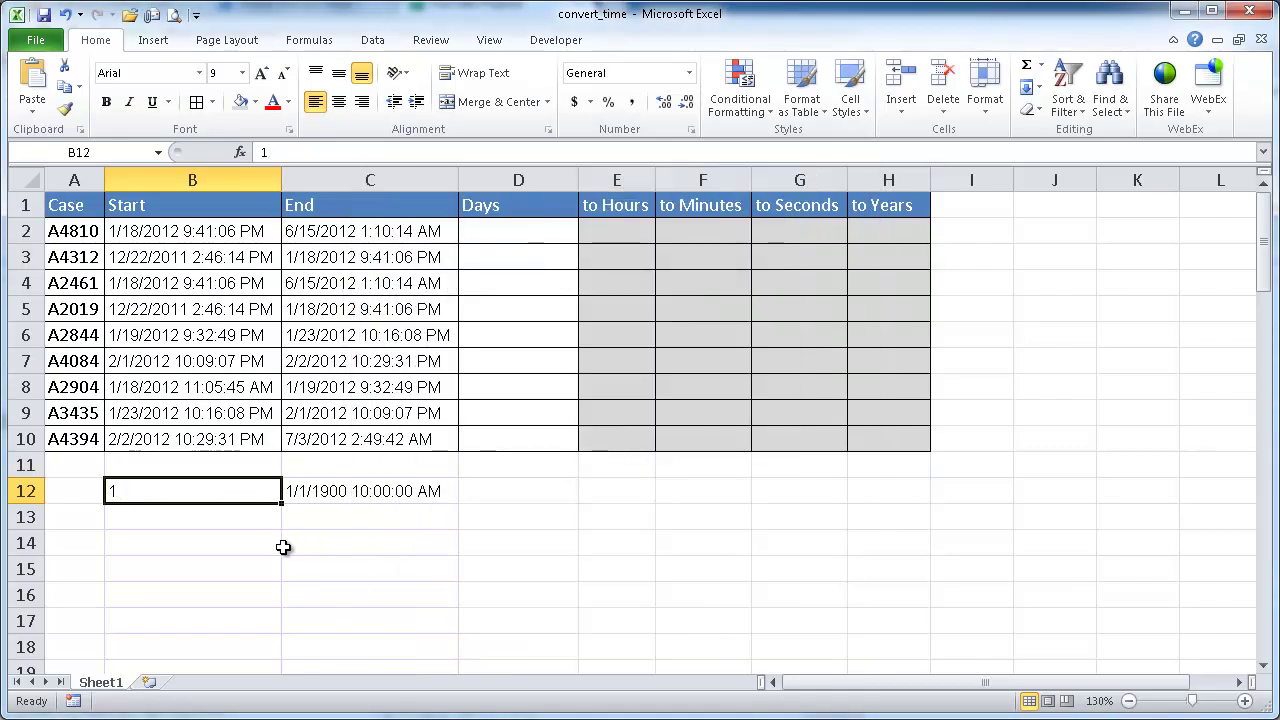
left_click(290, 543)
key("ctrl+z")
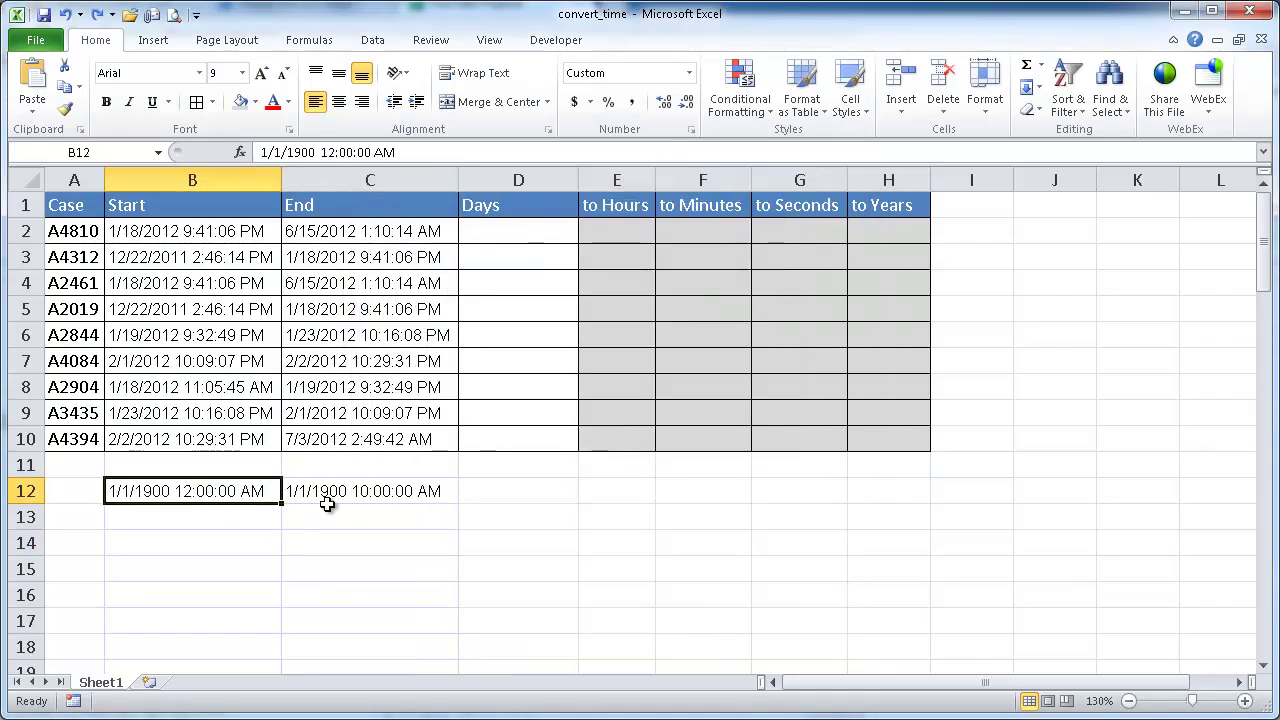
Change the date and time in cell C12 to 1/2/1900 12:00:00 AM
left_click(330, 493)
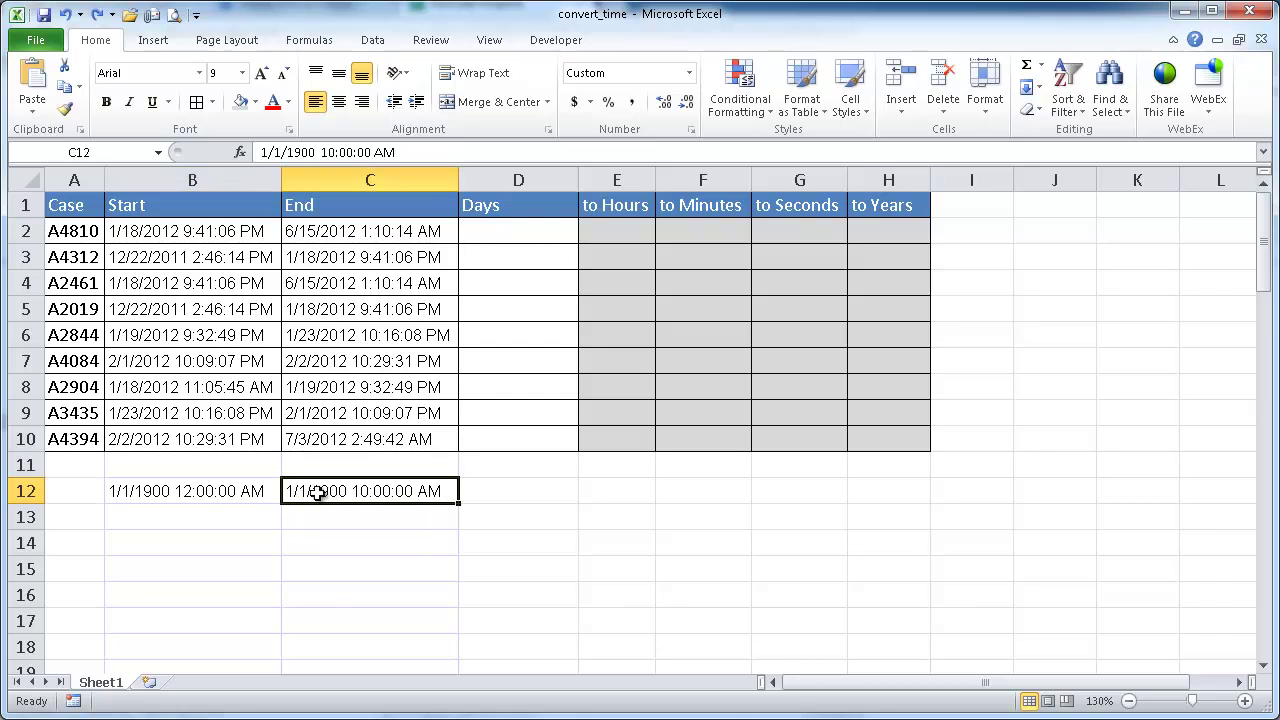
left_click(271, 152)
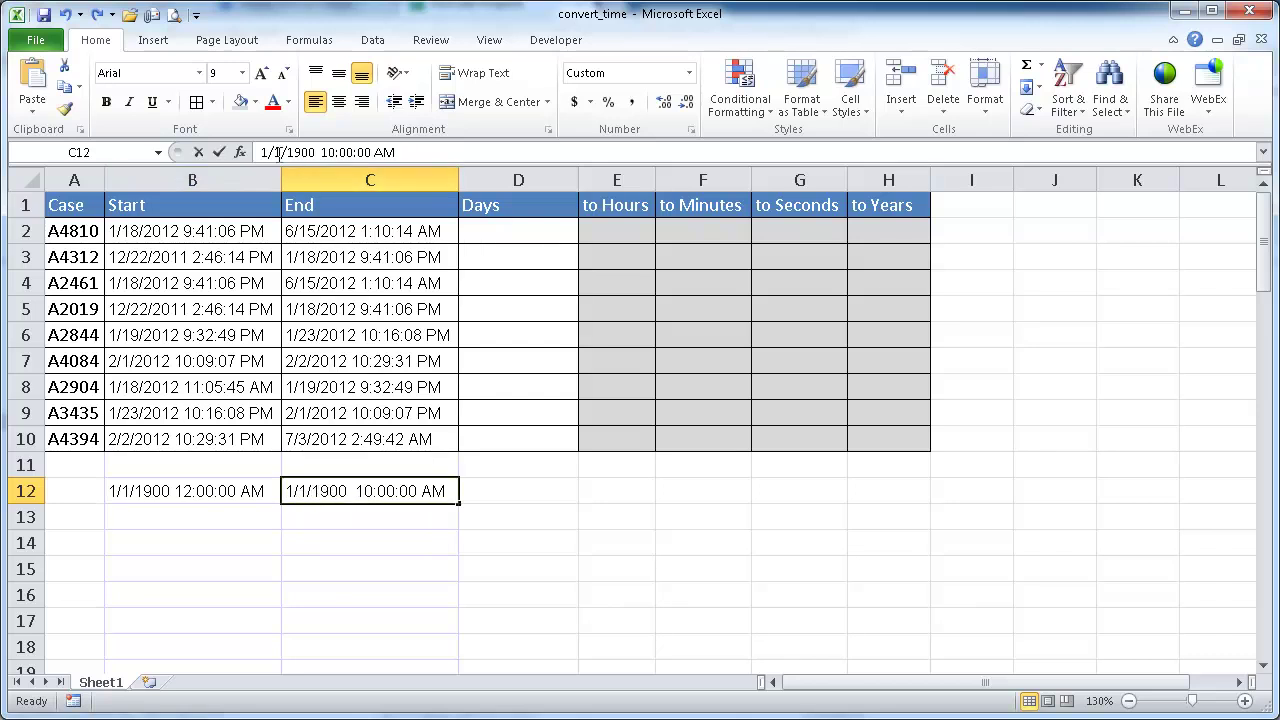
key("BackSpace")
key("BackSpace")
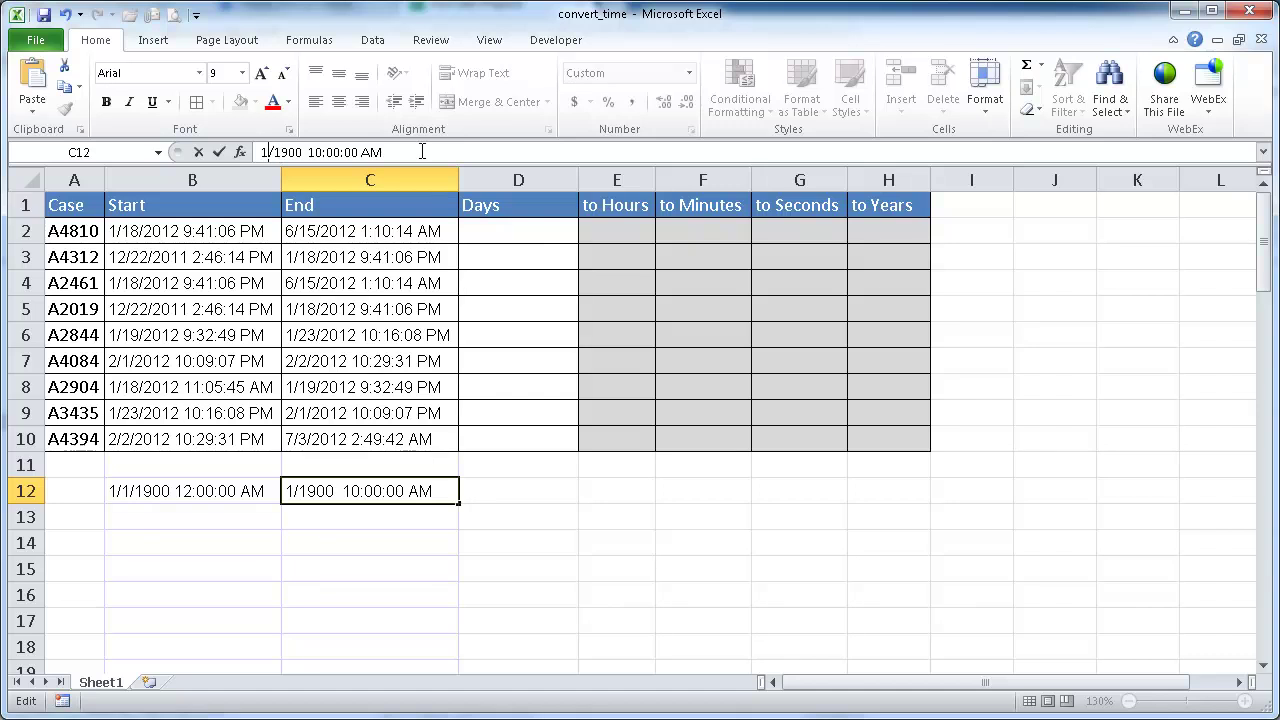
type("/2")
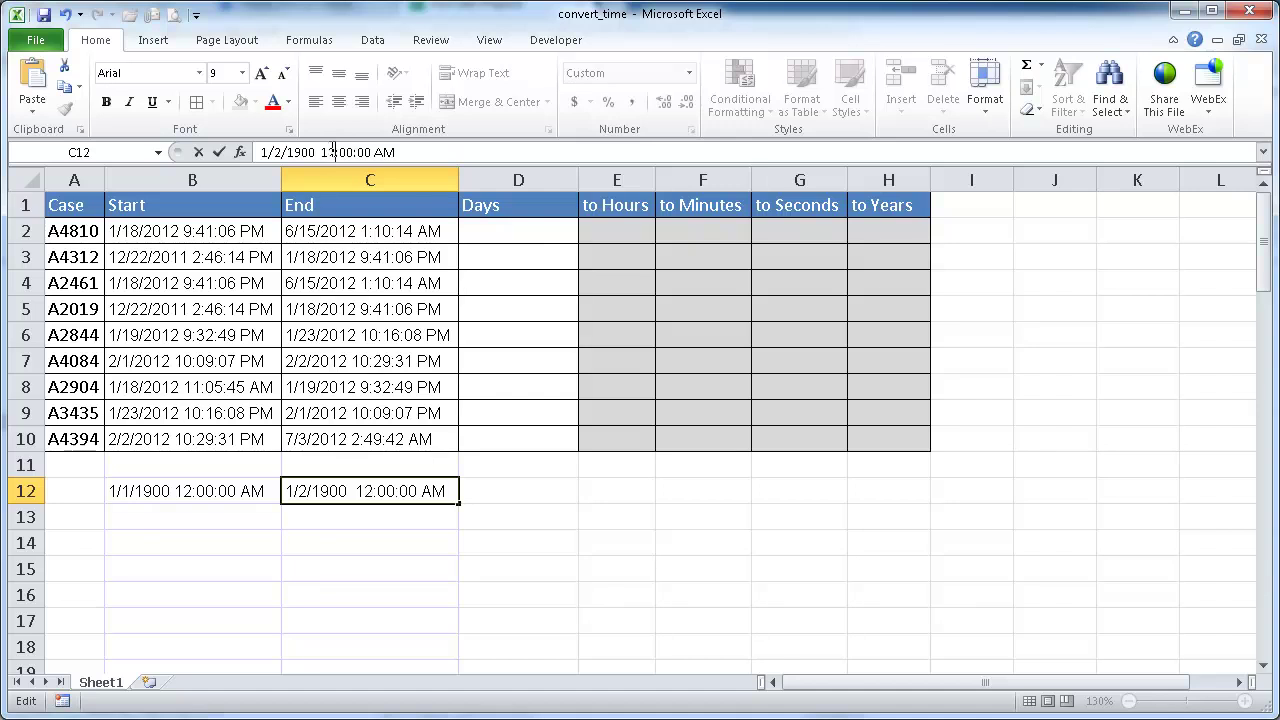
key("ctrl+Return")
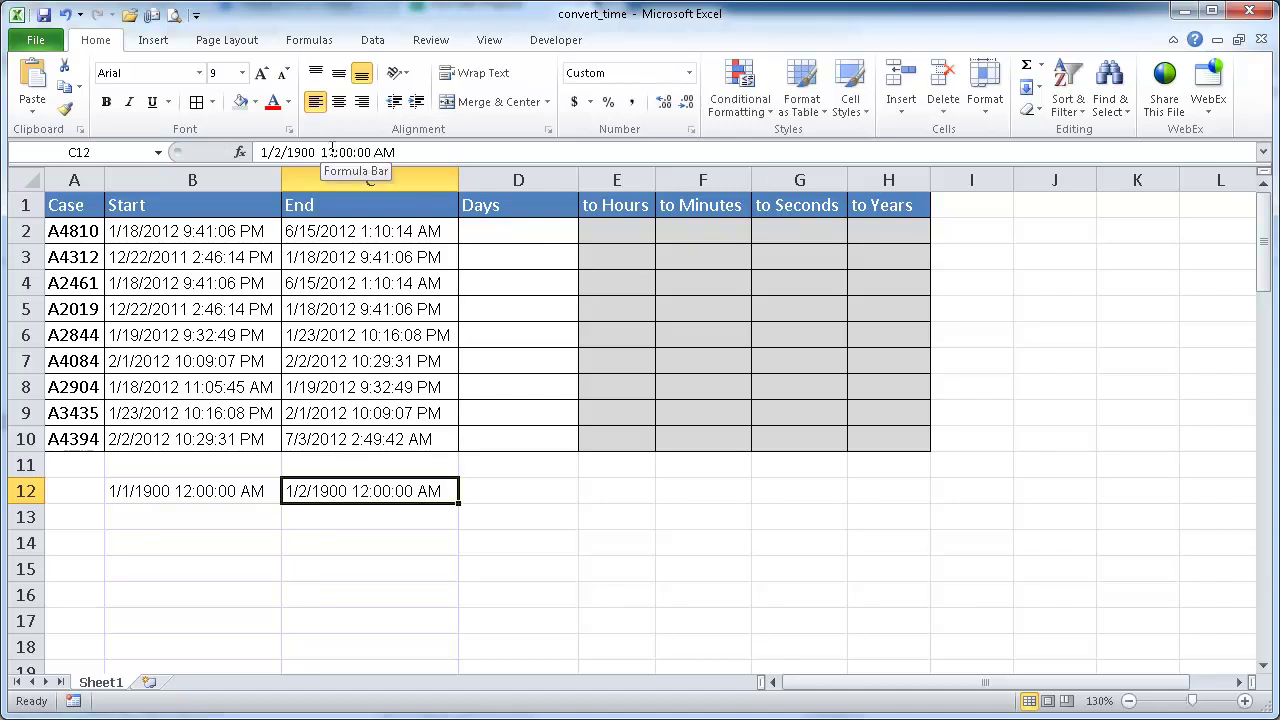
Apply the General number format to the 1/2/1900 date in cell C12 and undo the change
right_click(333, 496)
left_click(418, 418)
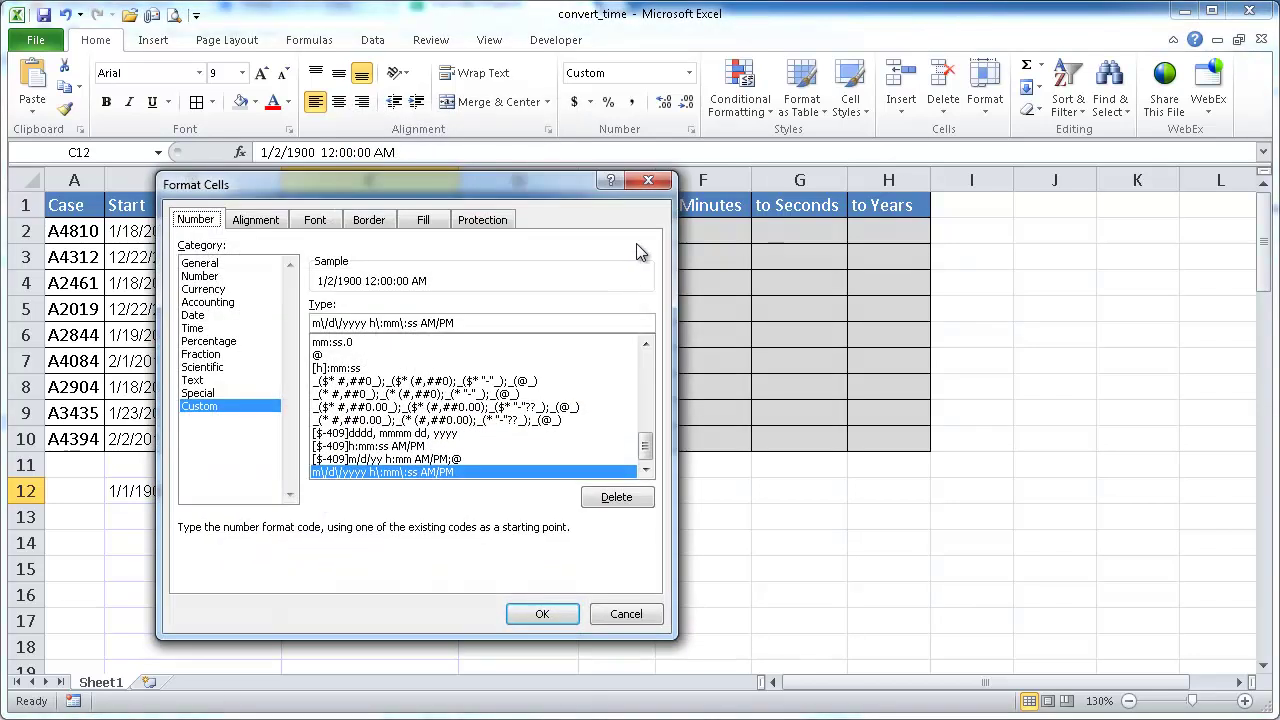
left_click(204, 264)
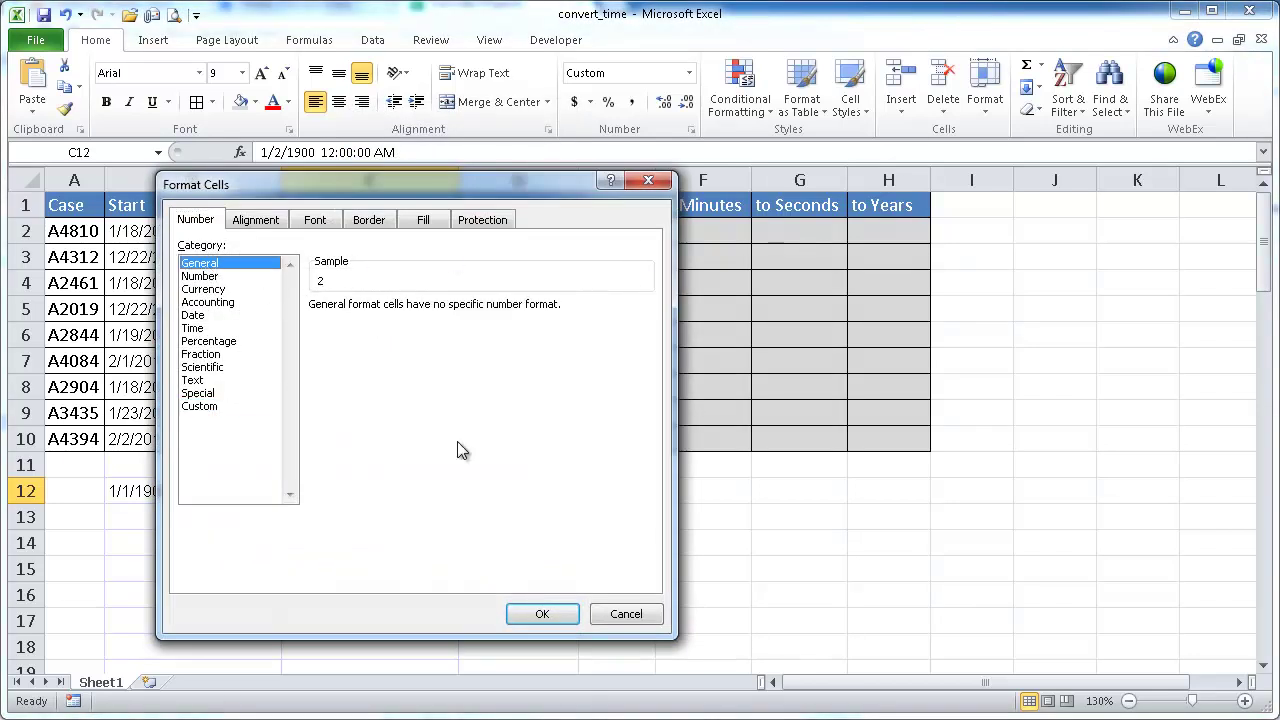
left_click(517, 614)
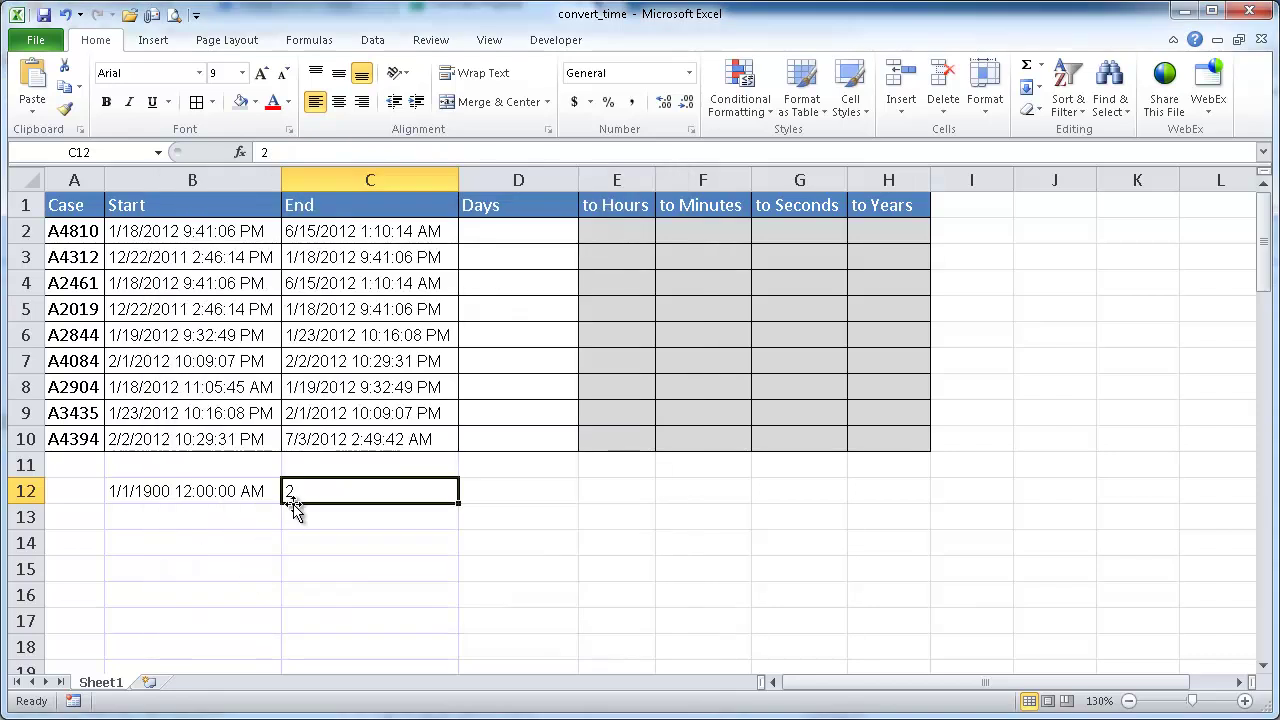
key("ctrl+z")
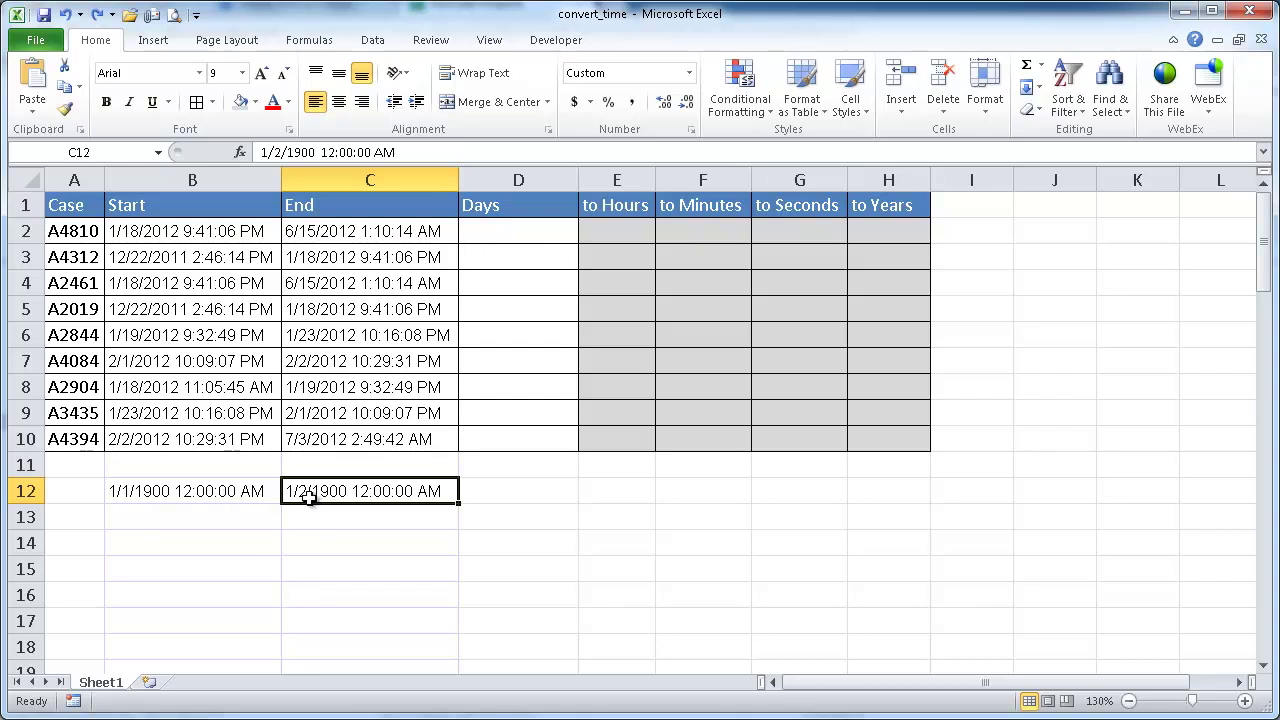
Change the date and time in cell C12 to 1/1/1900 12:00:00 PM
left_click(277, 148)
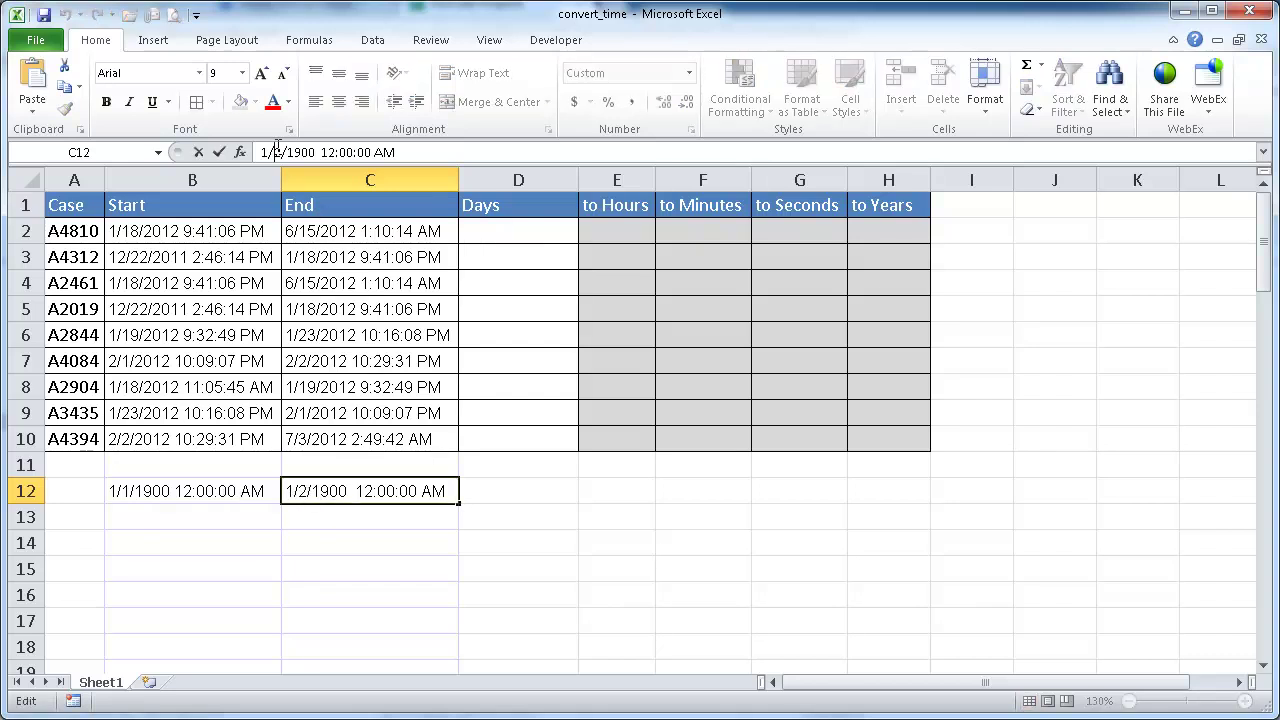
key("BackSpace")
type("1")
key("BackSpace")
type("p")
key("Return")
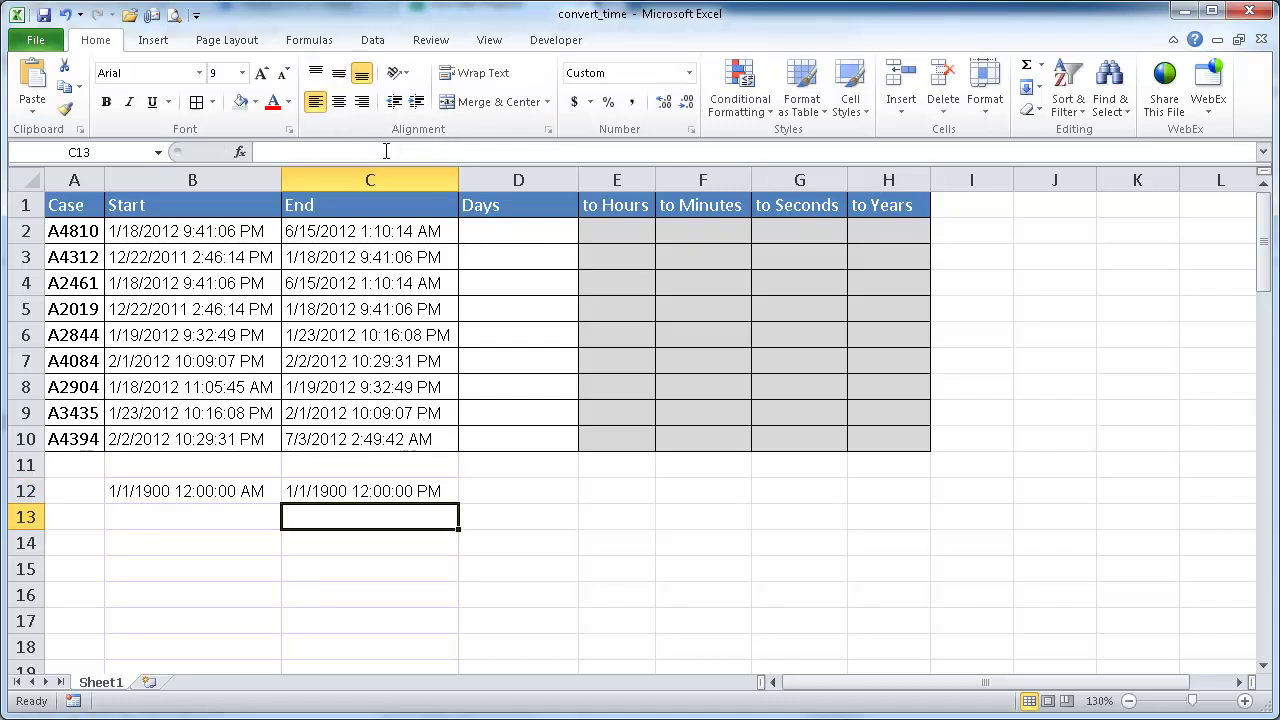
Apply the General number format to the 12:00:00 PM value in cell C12 and undo the change
left_click(369, 491)
right_click(369, 491)
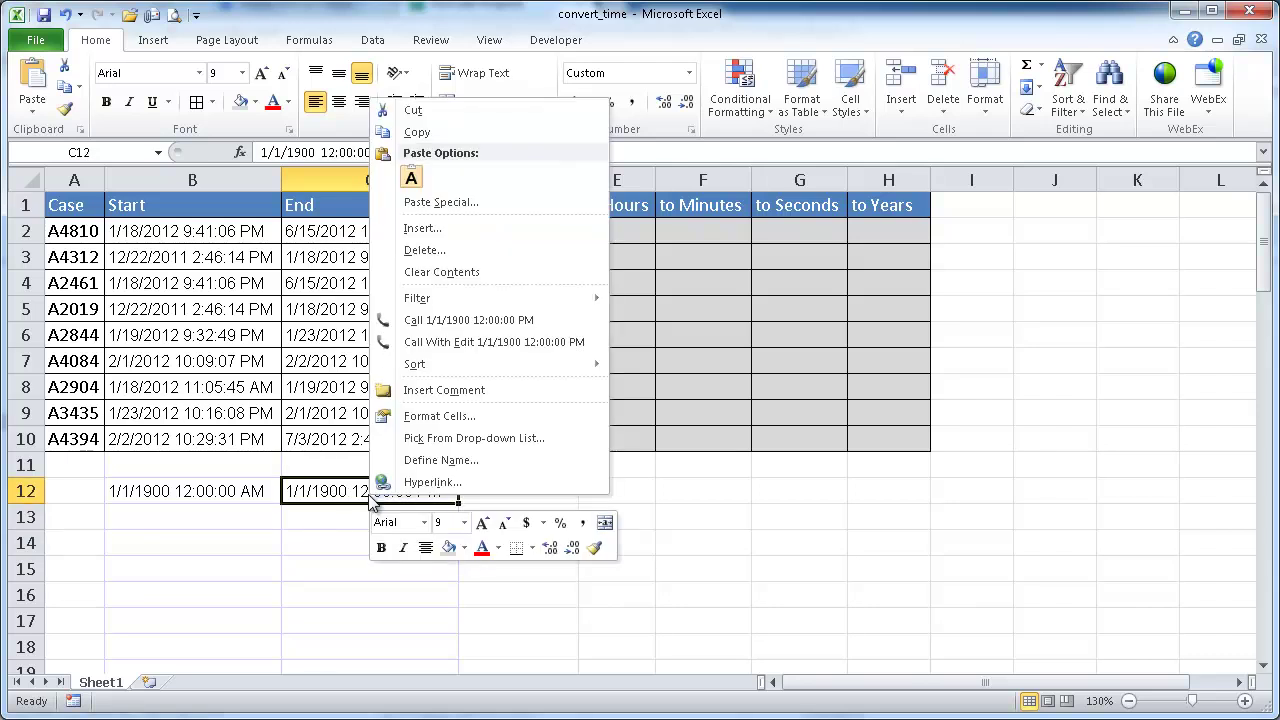
left_click(440, 416)
left_click(212, 264)
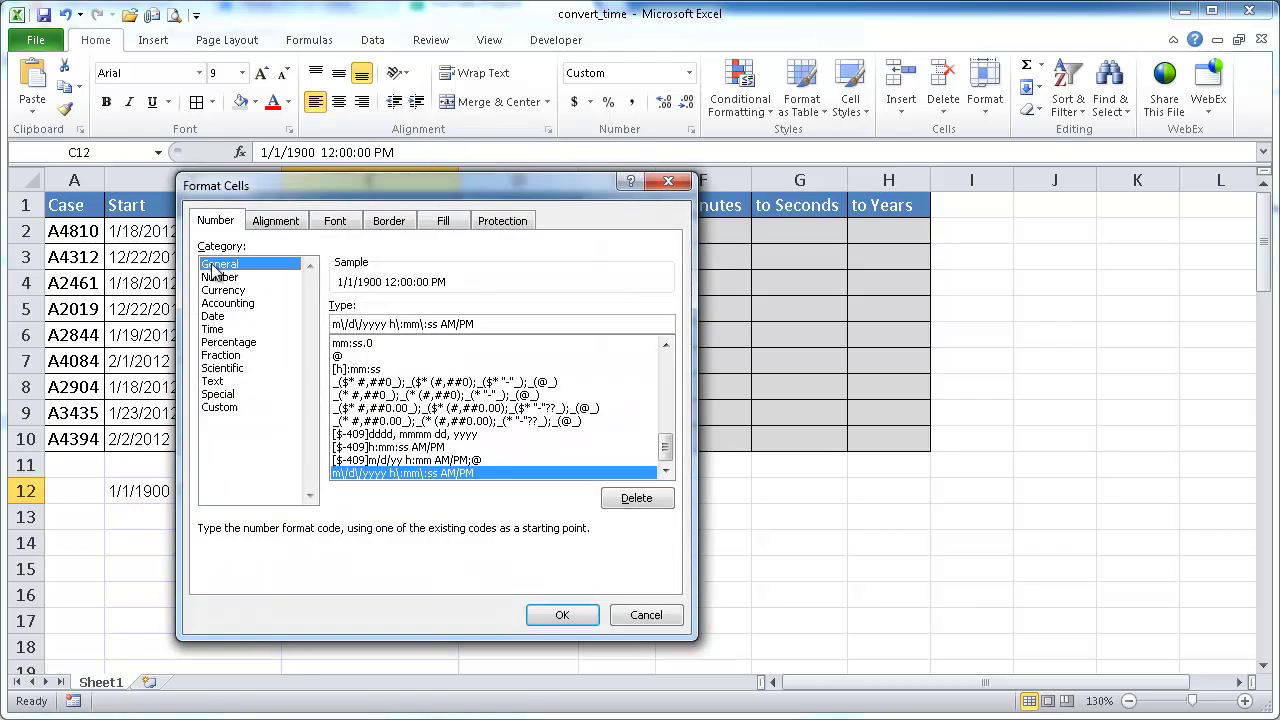
left_click(579, 614)
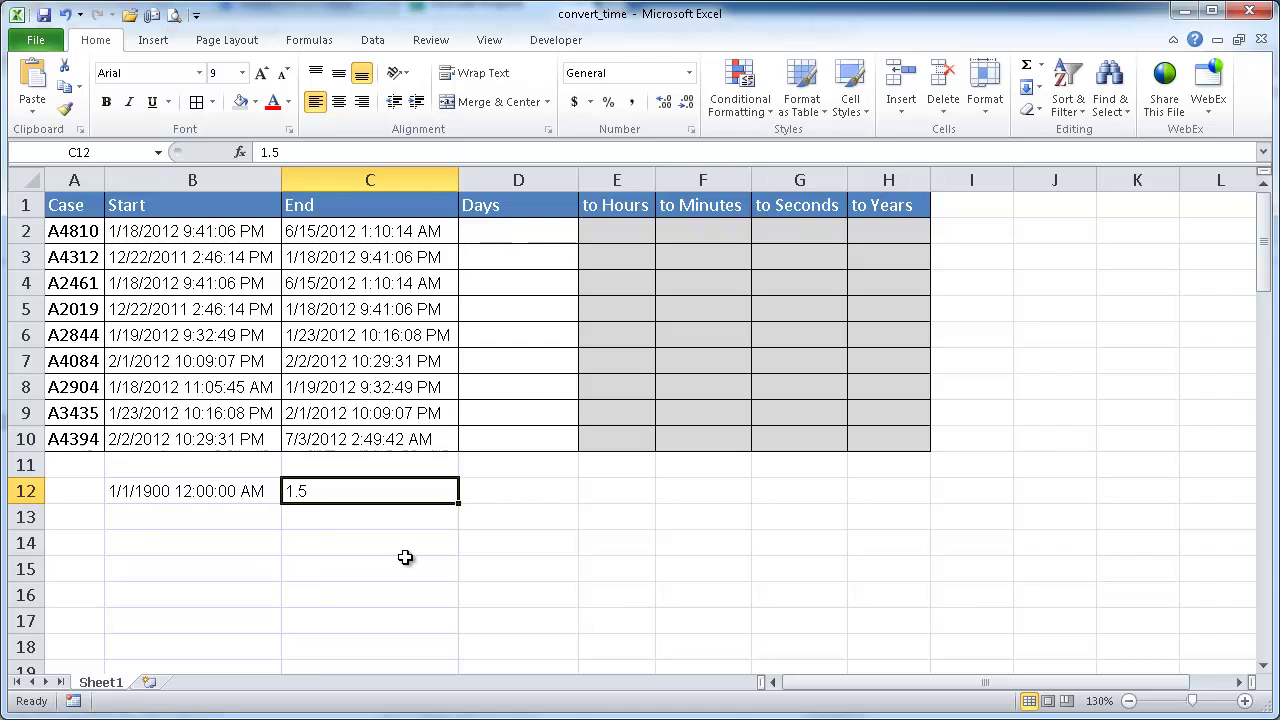
key("ctrl+z")
left_click(390, 558)
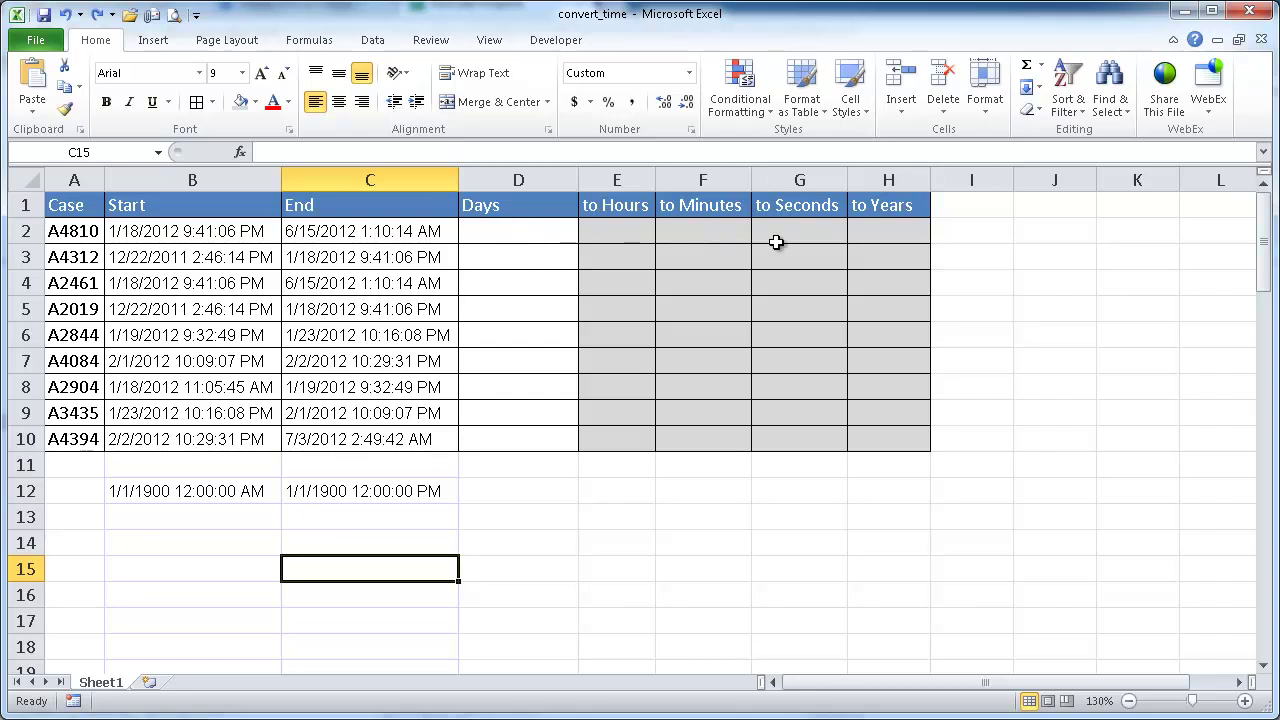
Calculate the Days for the first case in D2 with =C2-B2 and fill the formula down to D10
left_click(508, 232)
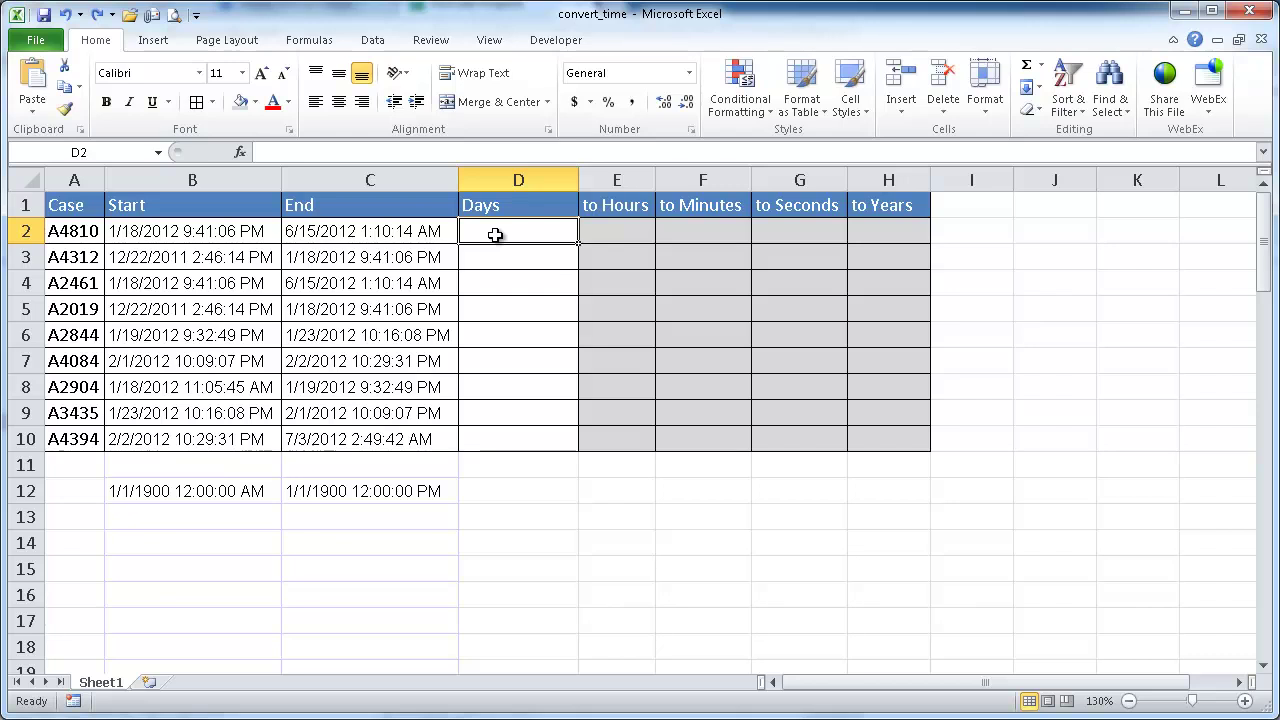
type("=")
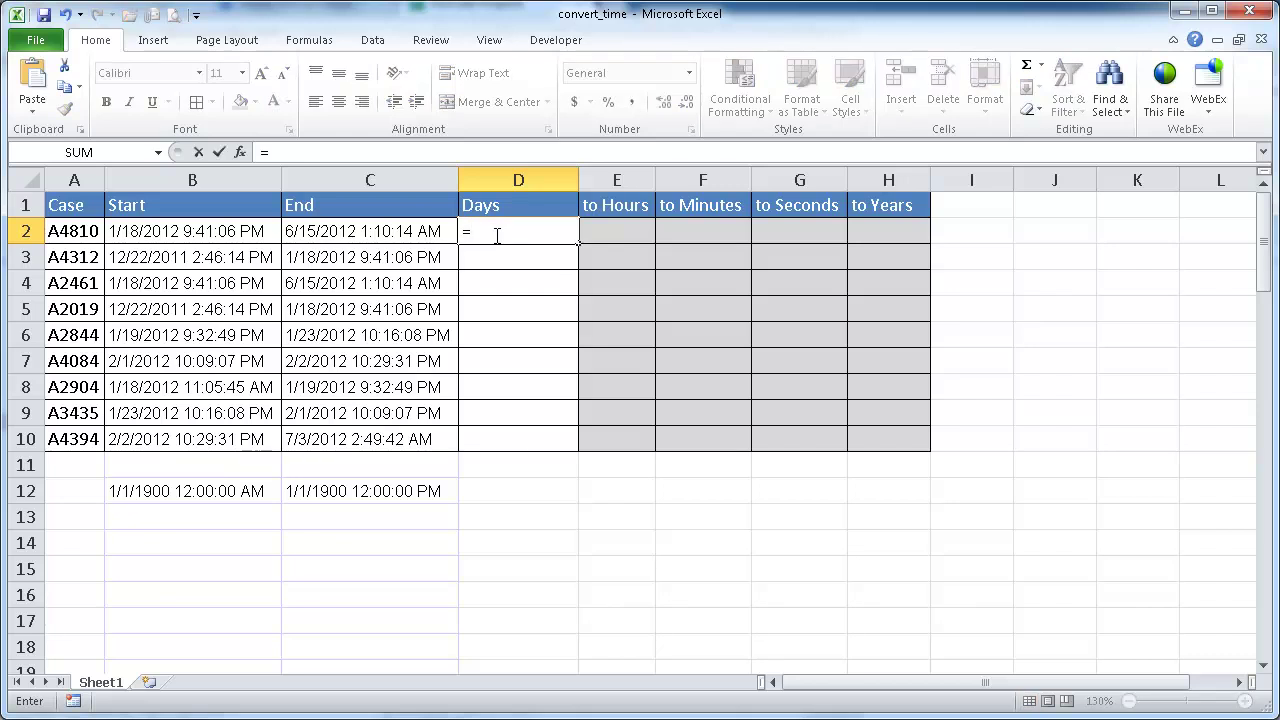
left_click(385, 236)
type("-")
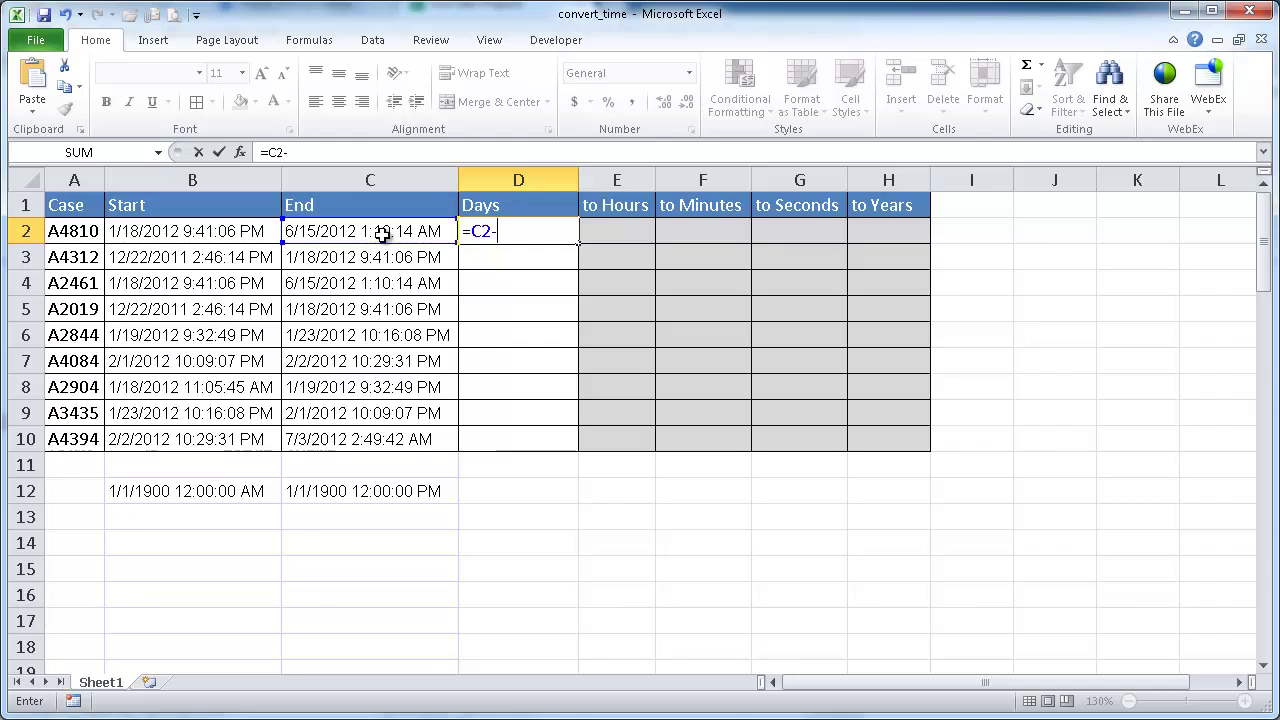
left_click(186, 230)
key("ctrl+Return")
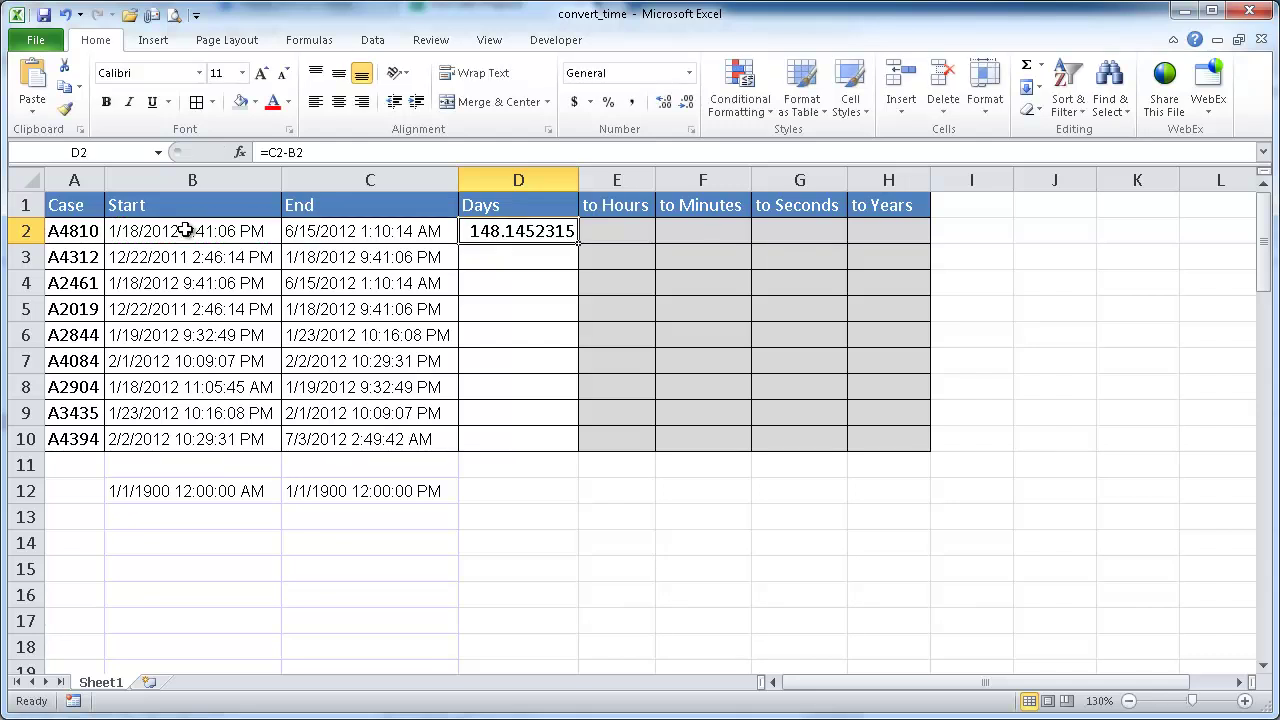
double_click(580, 243)
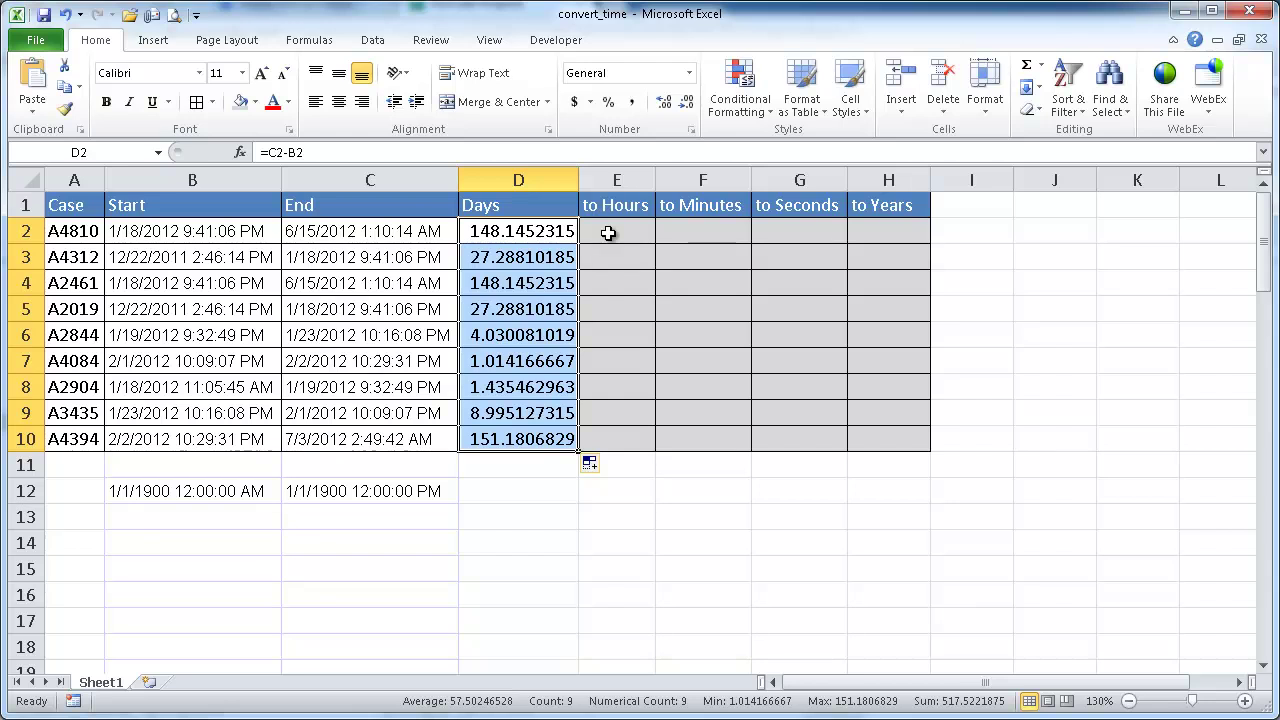
Convert the first case's days to hours in cell E2 with the formula =D2*24
left_click(600, 233)
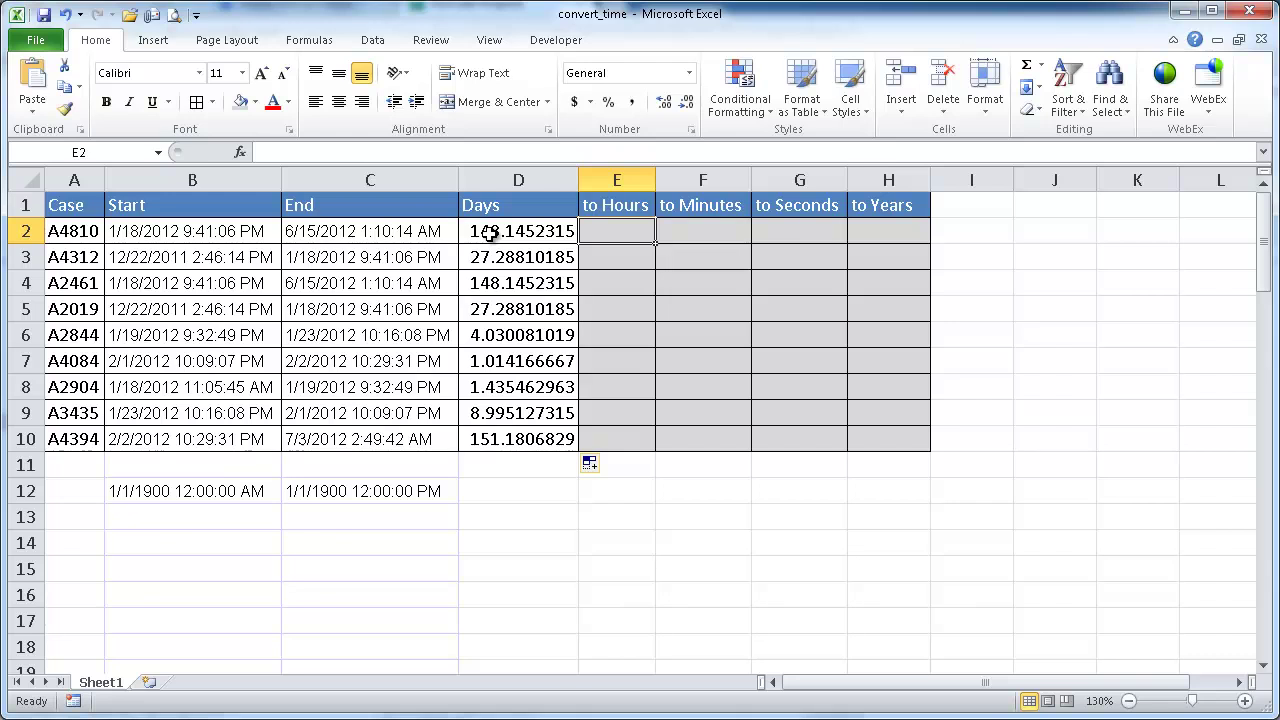
type("=")
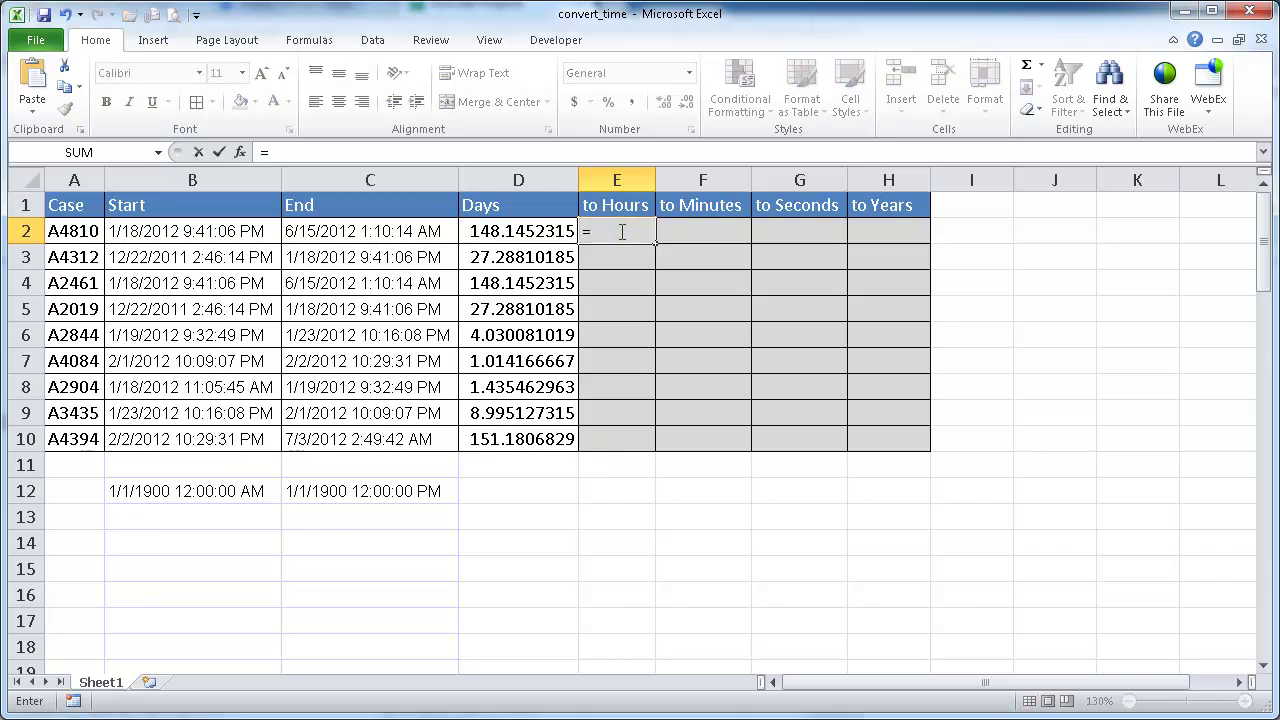
left_click(550, 236)
type("*24")
key("Return")
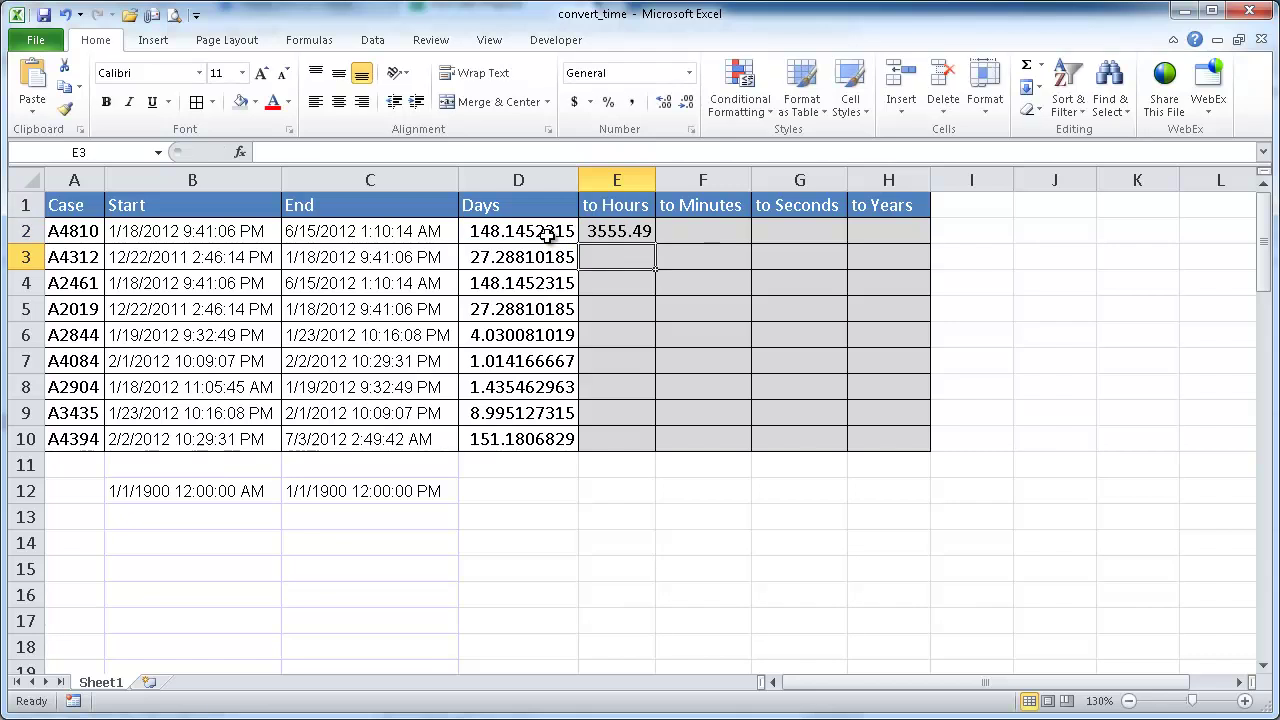
Try copying the hours formula from E2 into cell E12 and undo the paste
left_click(625, 233)
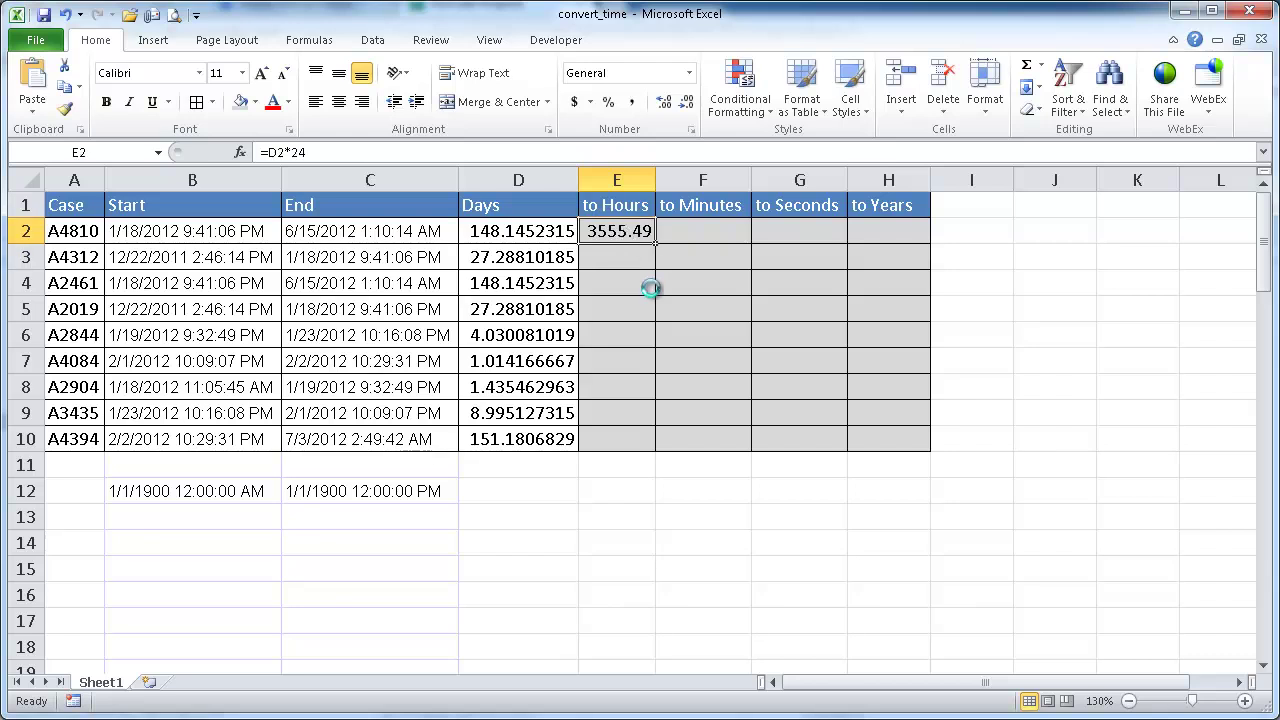
key("ctrl+c")
left_click(607, 501)
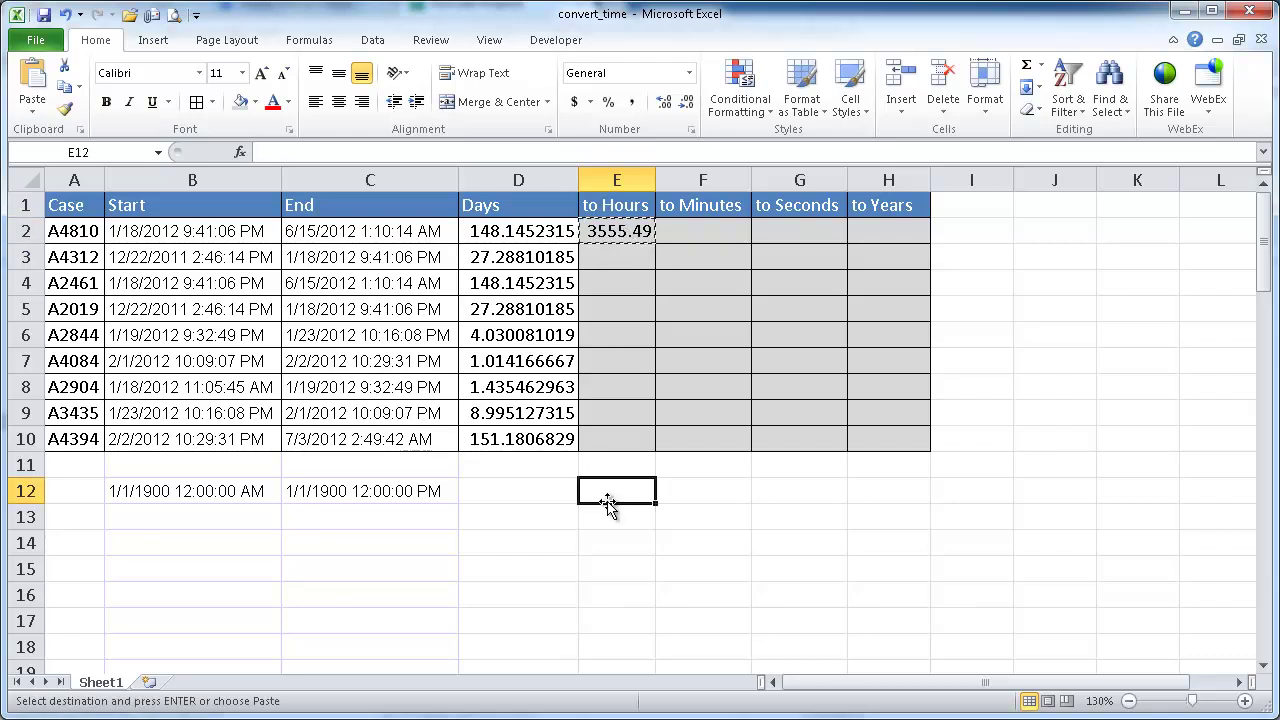
key("ctrl+v")
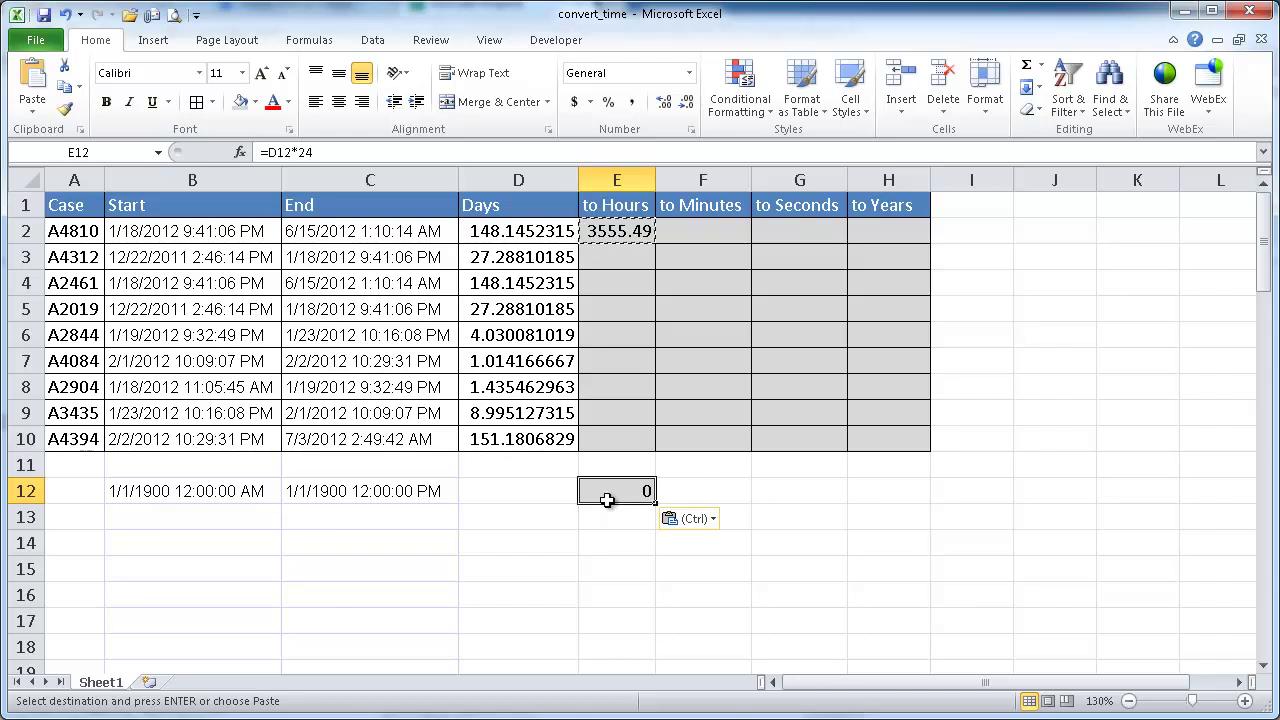
key("ctrl+z")
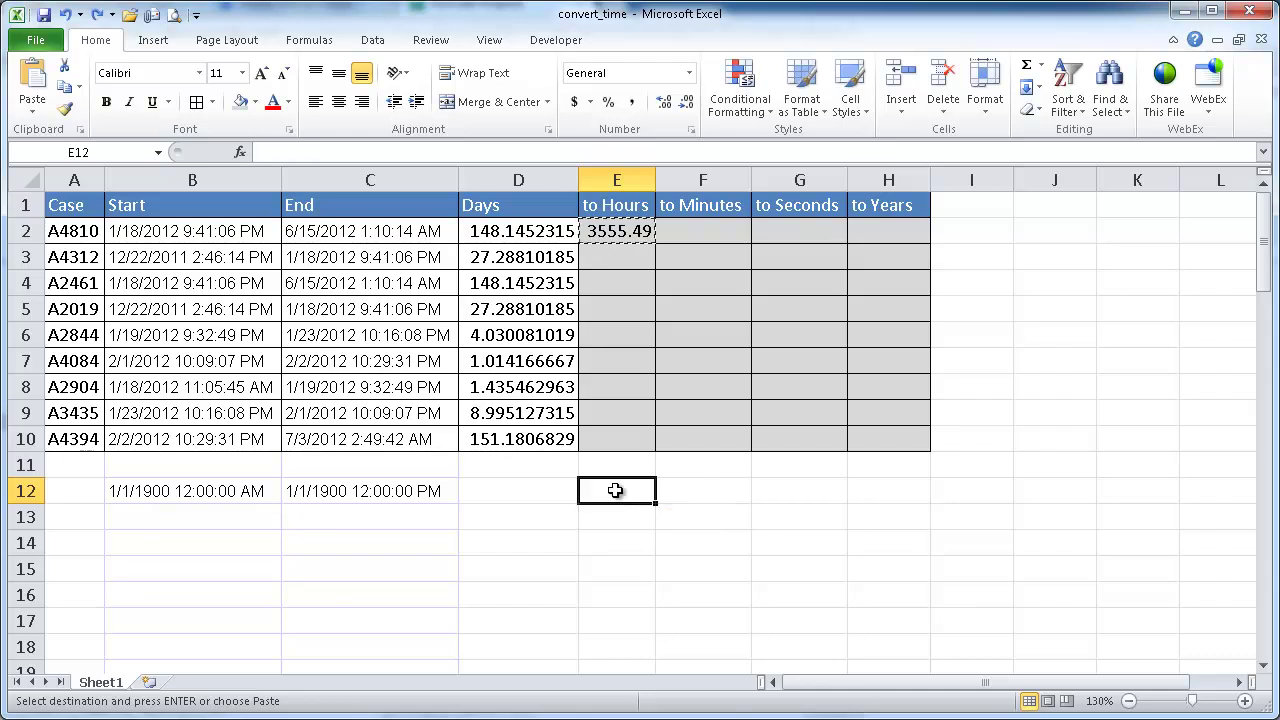
Copy the hours result from E2 and paste it into cell E12 as a value only
left_click(618, 231)
key("Escape")
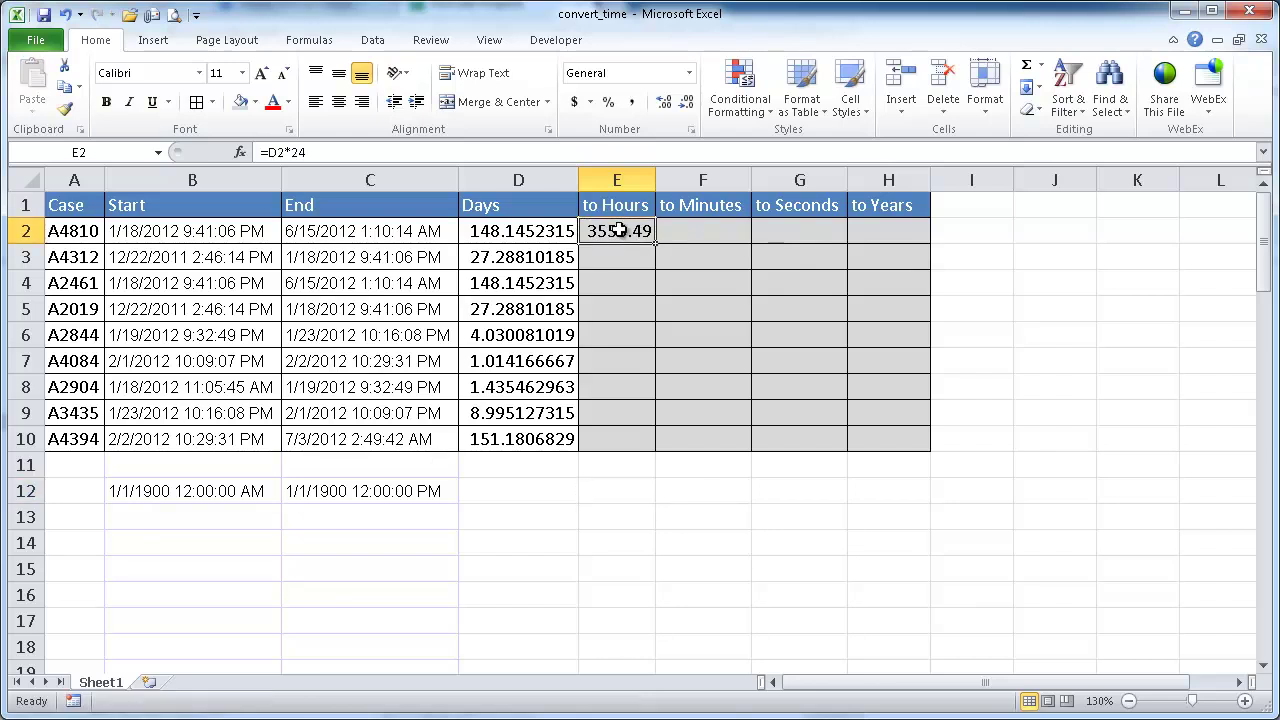
key("ctrl+c")
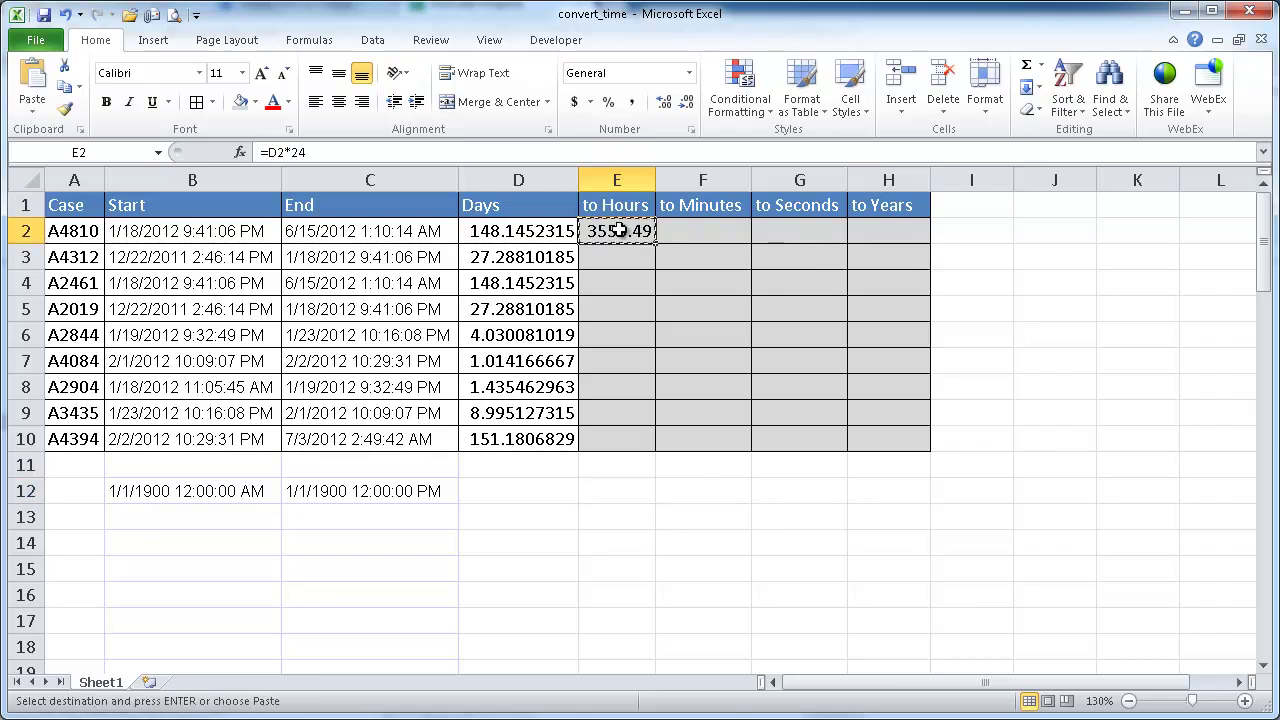
left_click(596, 500)
left_click(38, 116)
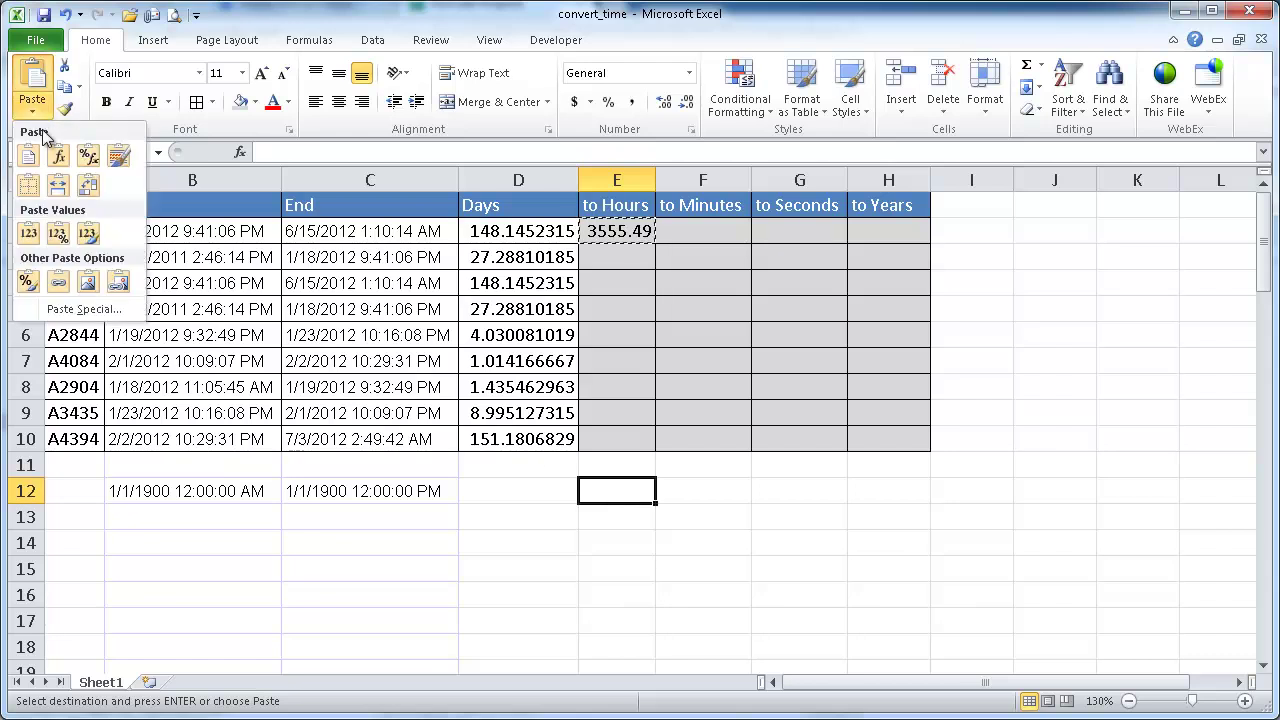
left_click(30, 238)
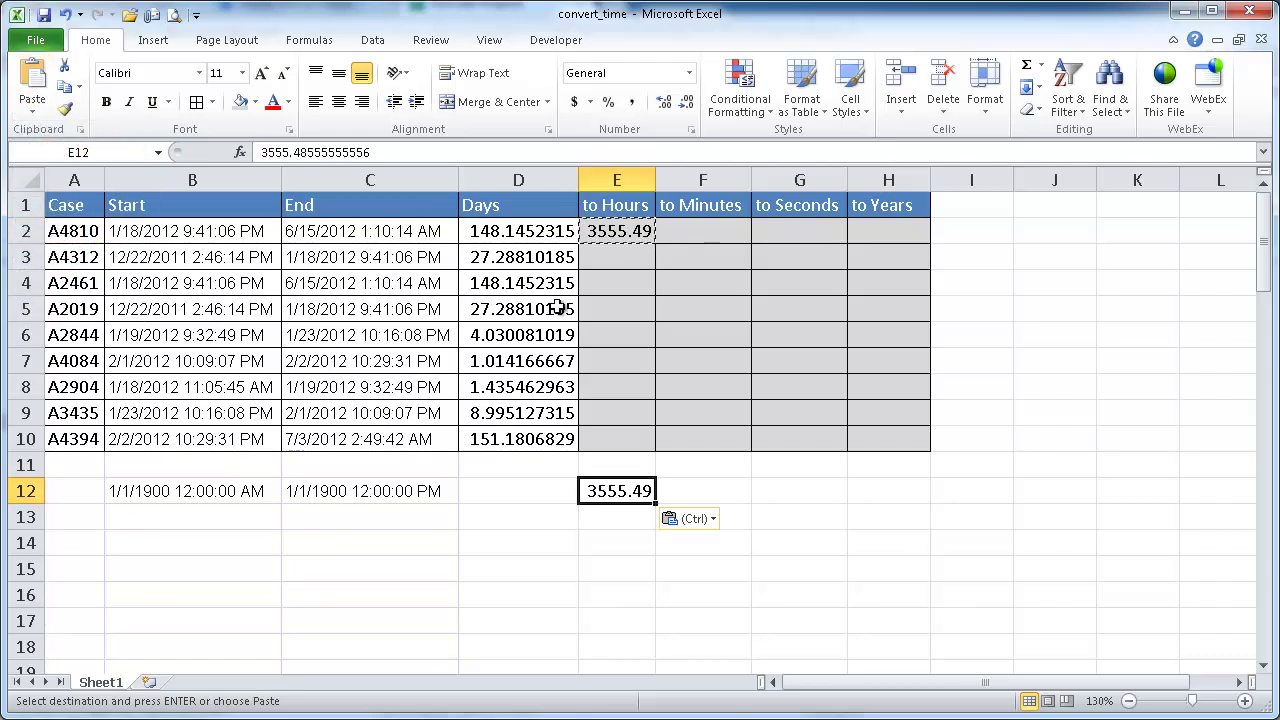
key("Escape")
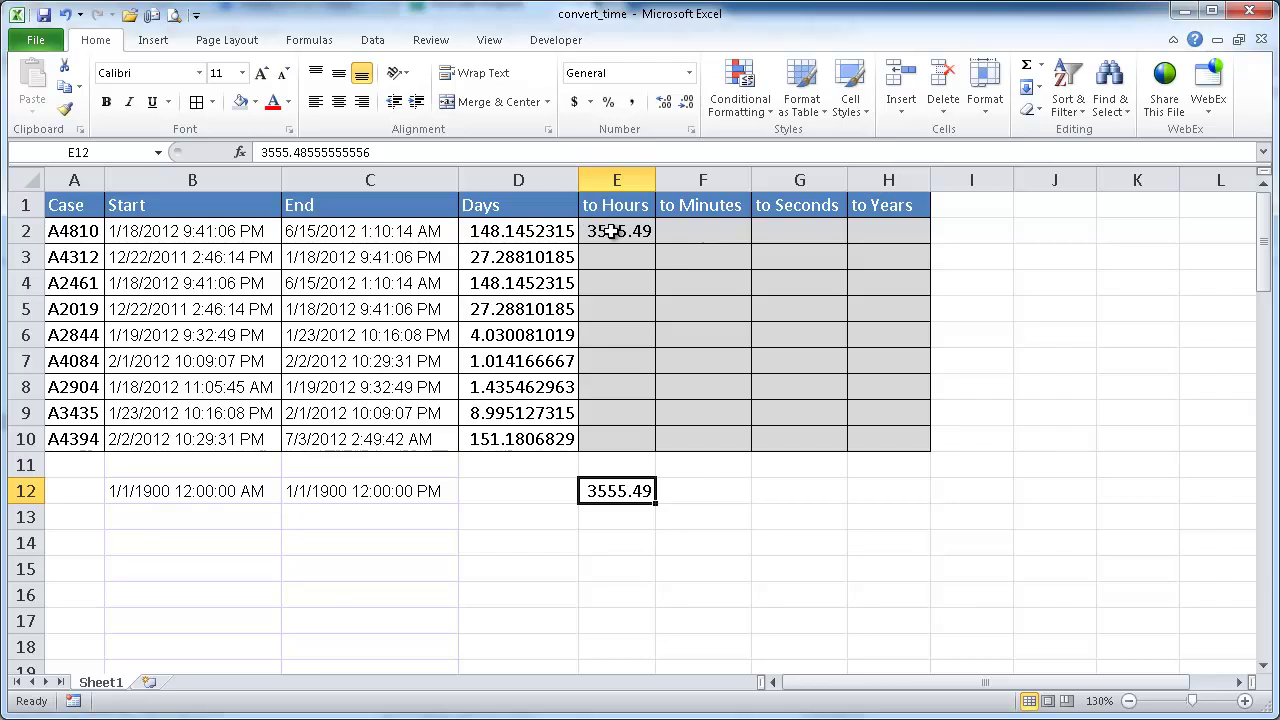
Replace the hours formula in cell E2 with =CONVERT(D2,"day","hr")
left_click(613, 231)
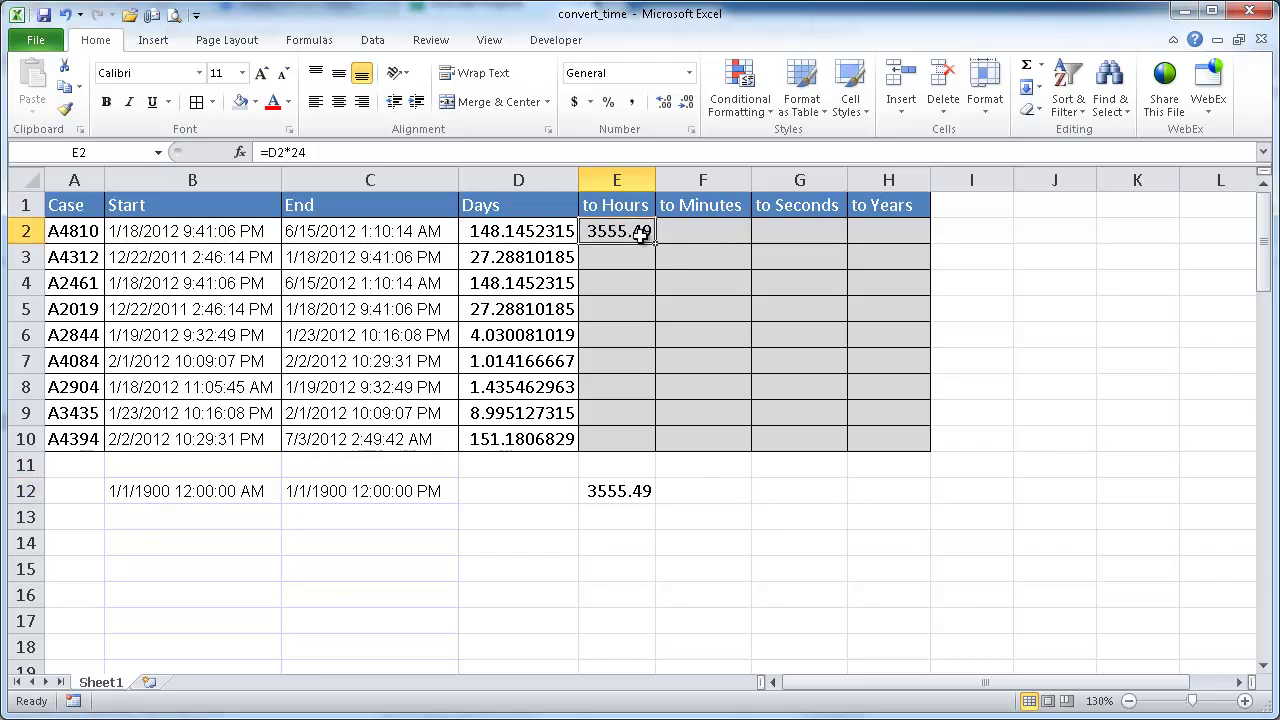
key("Delete")
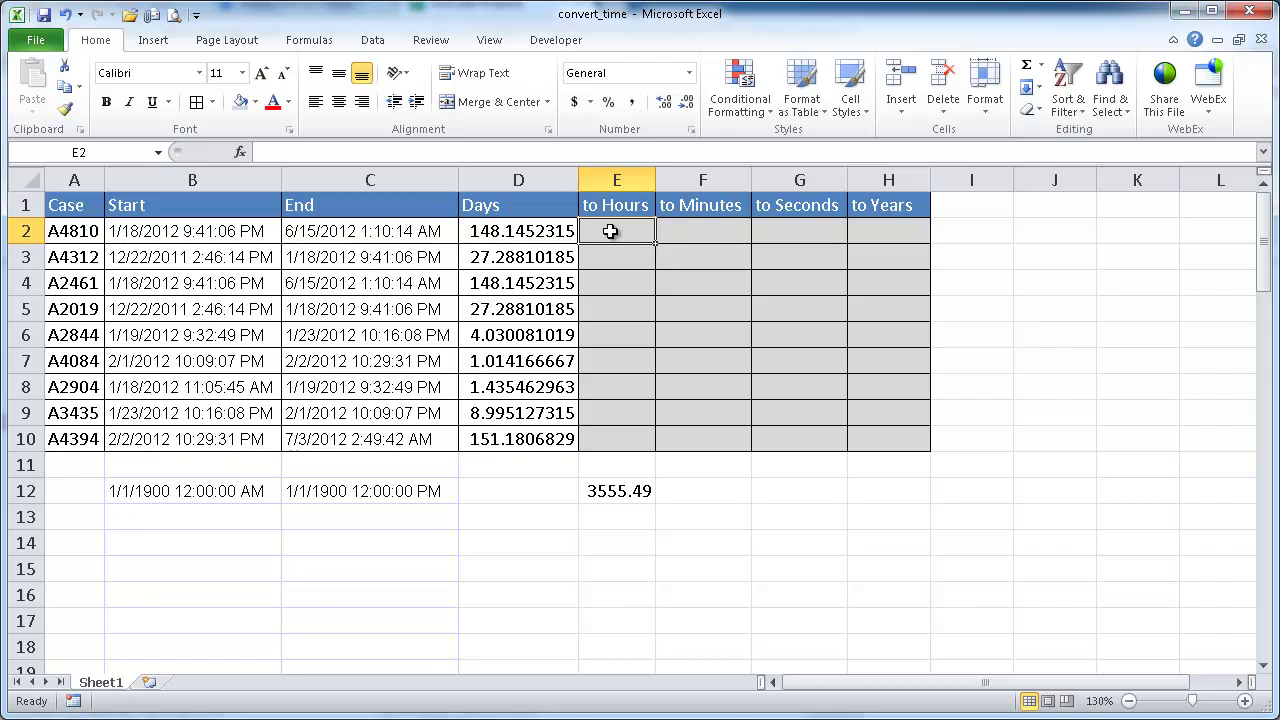
type("=")
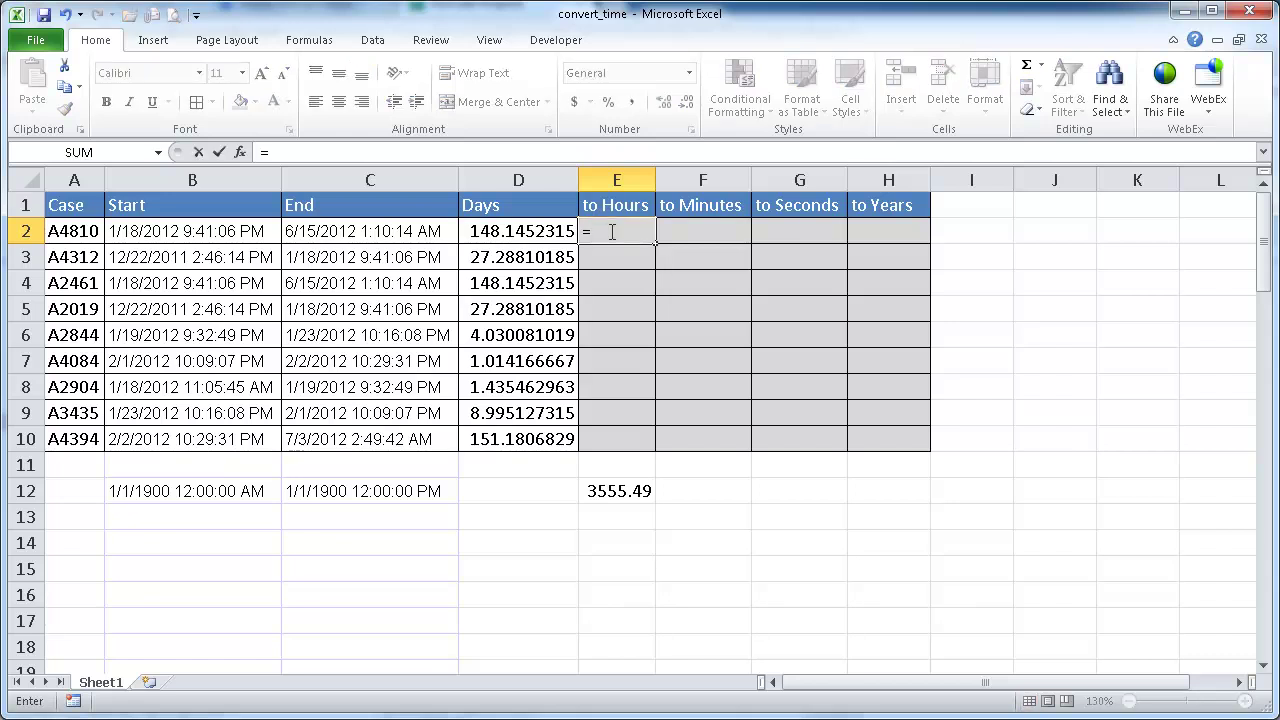
type("convert")
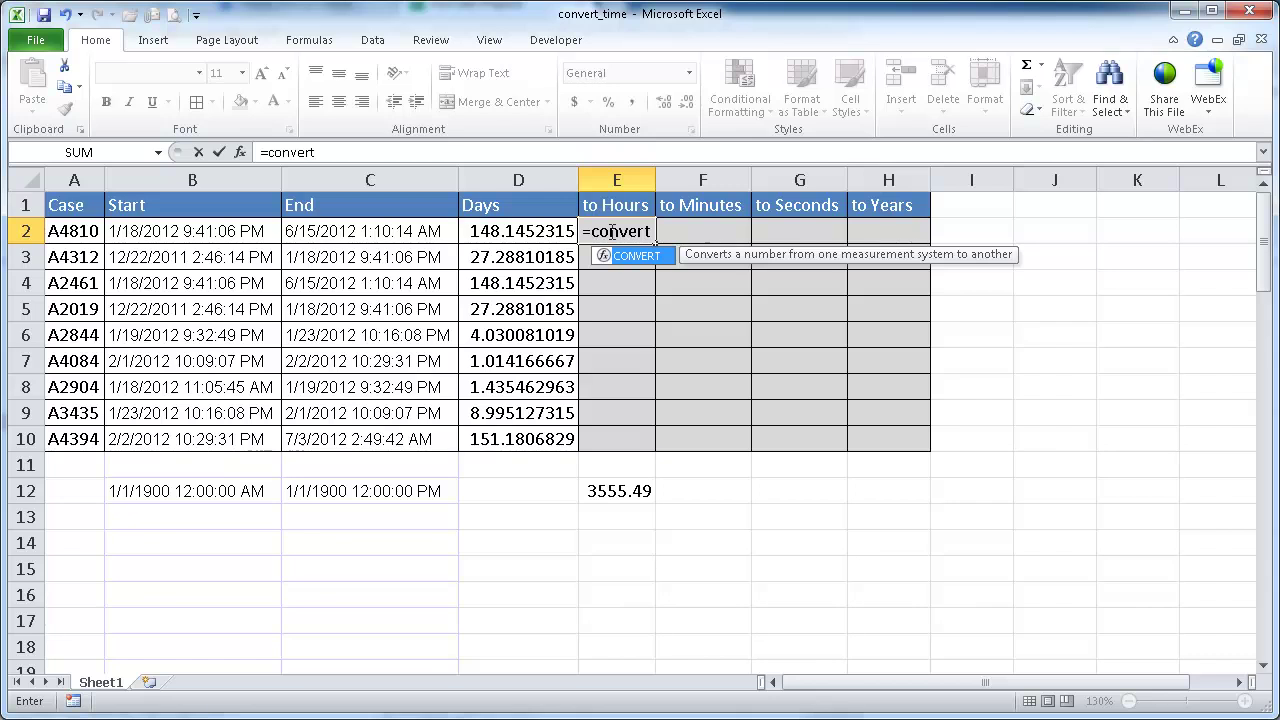
type("(")
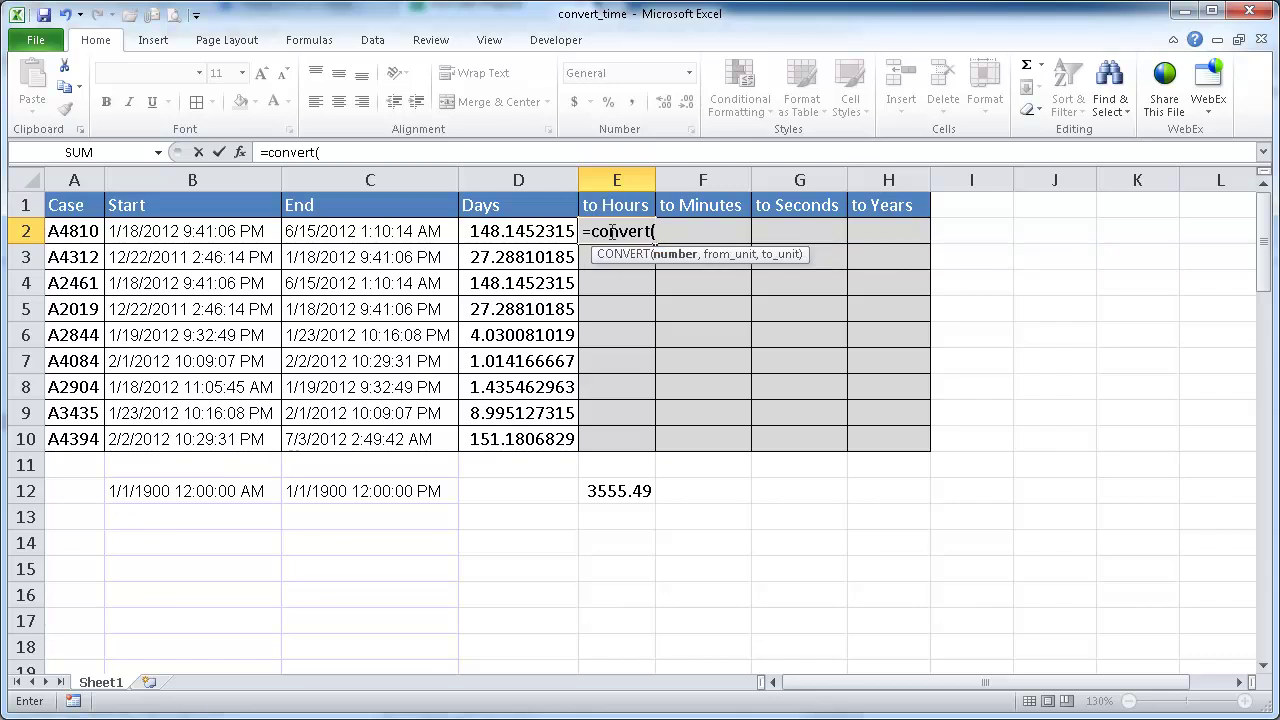
left_click(547, 231)
type(",")
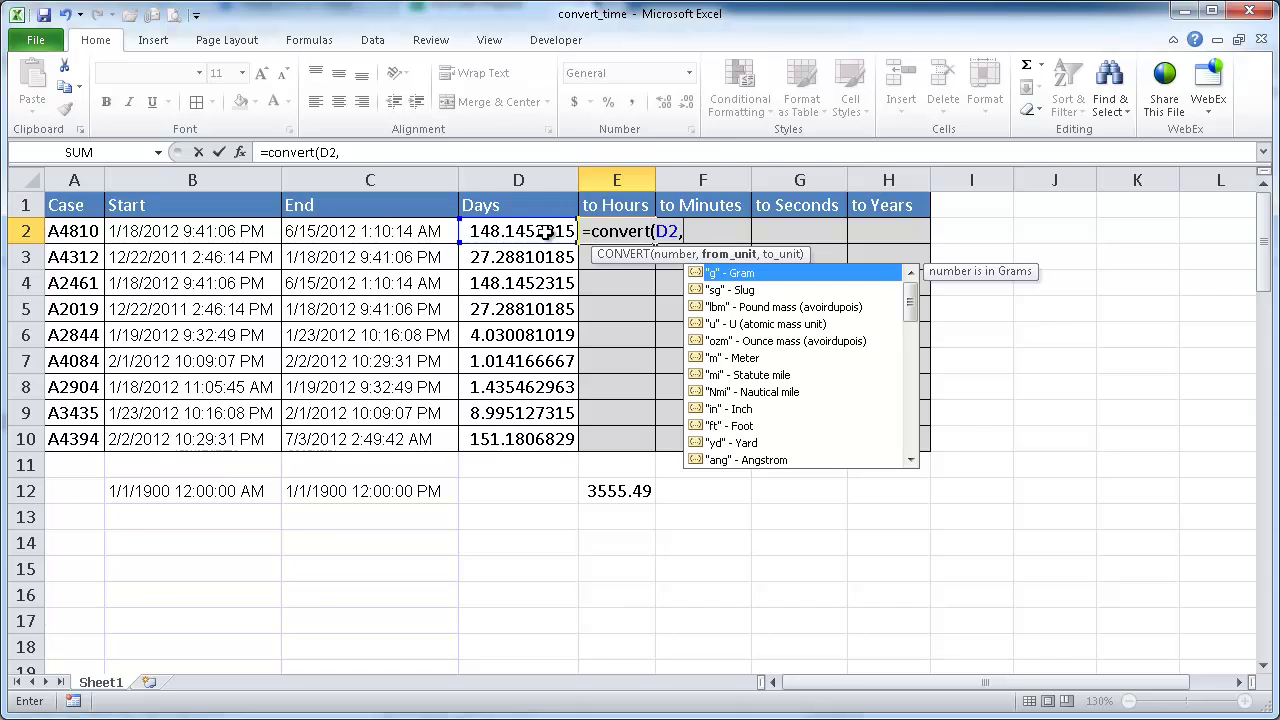
type("\"day")
left_click_drag(910, 300, 910, 340)
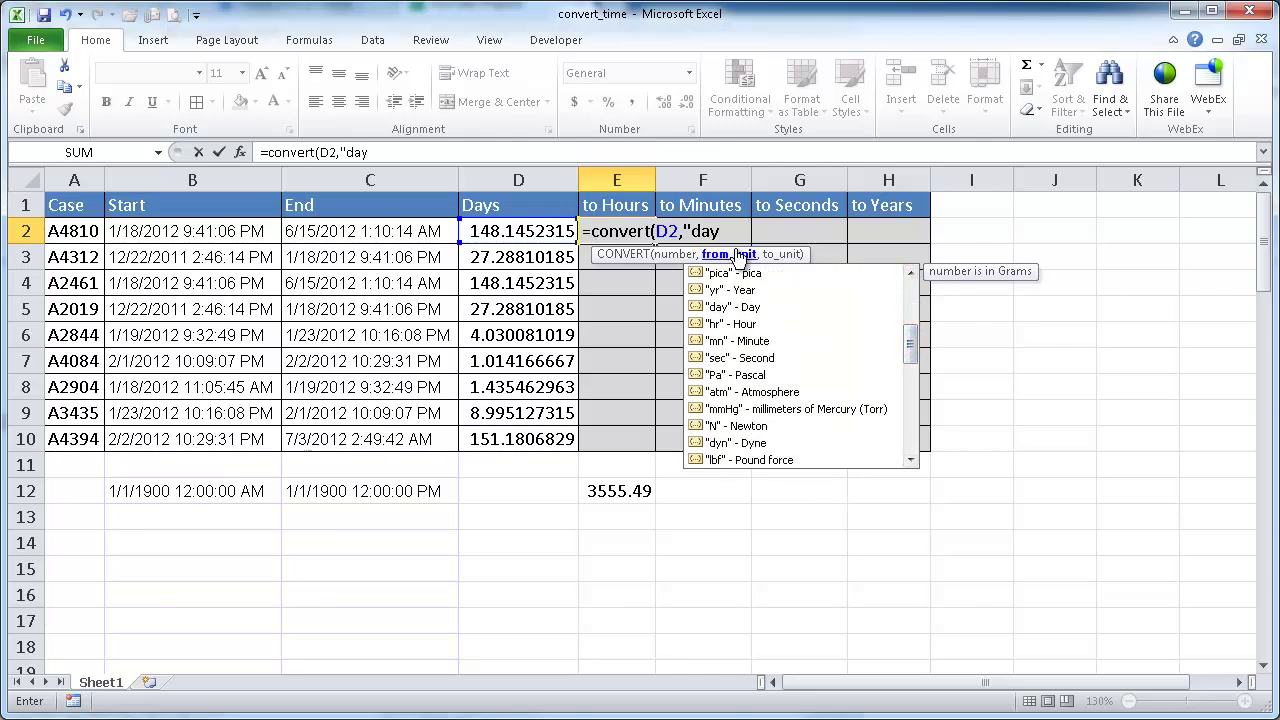
type("\"")
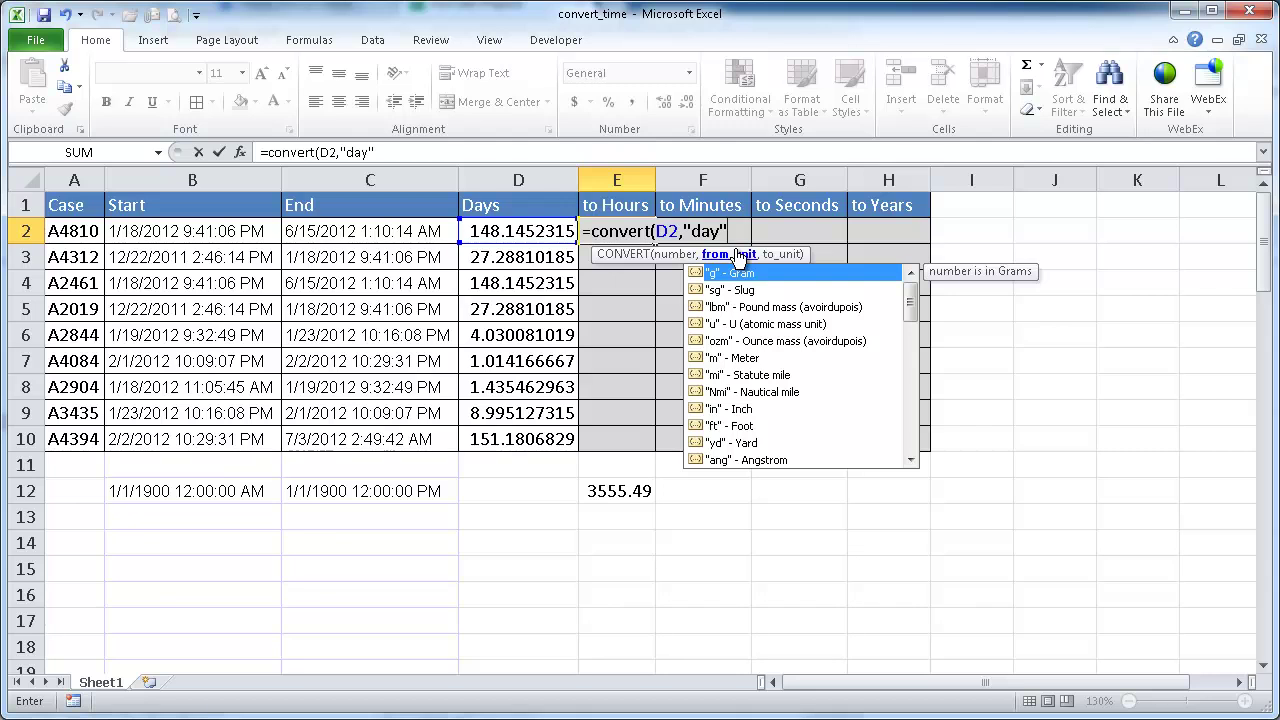
type(",")
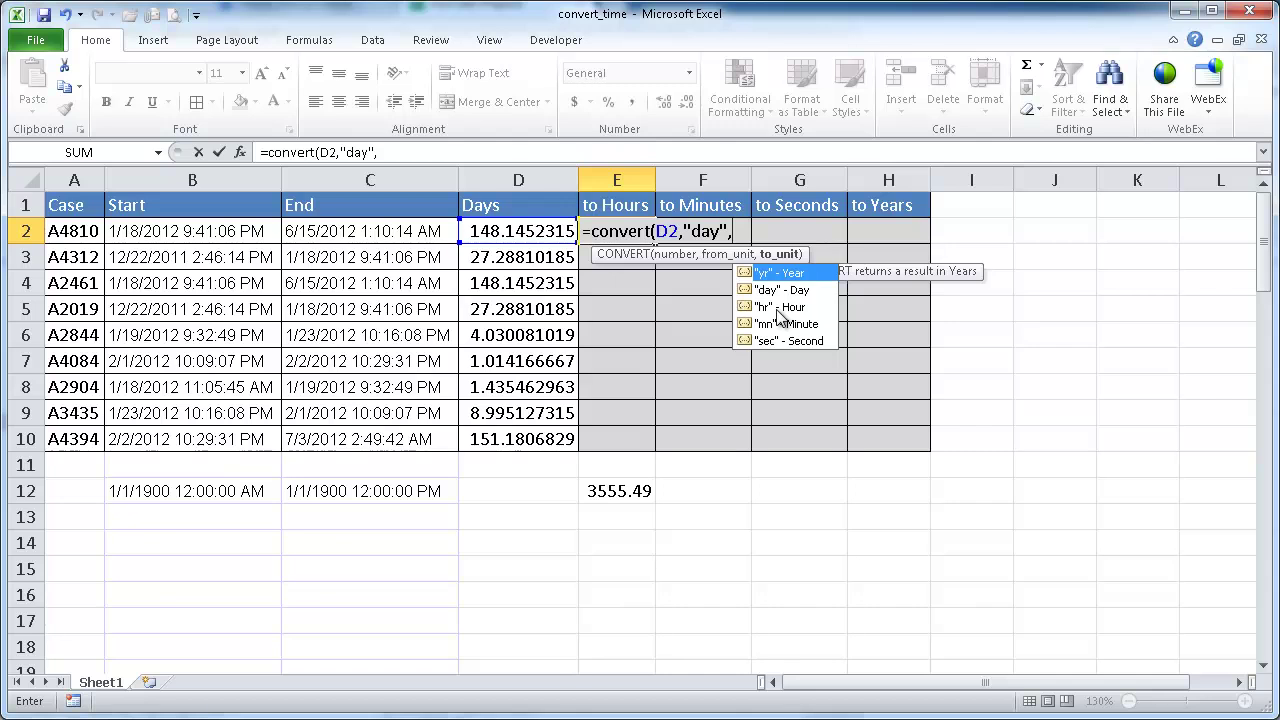
type("\"hr")
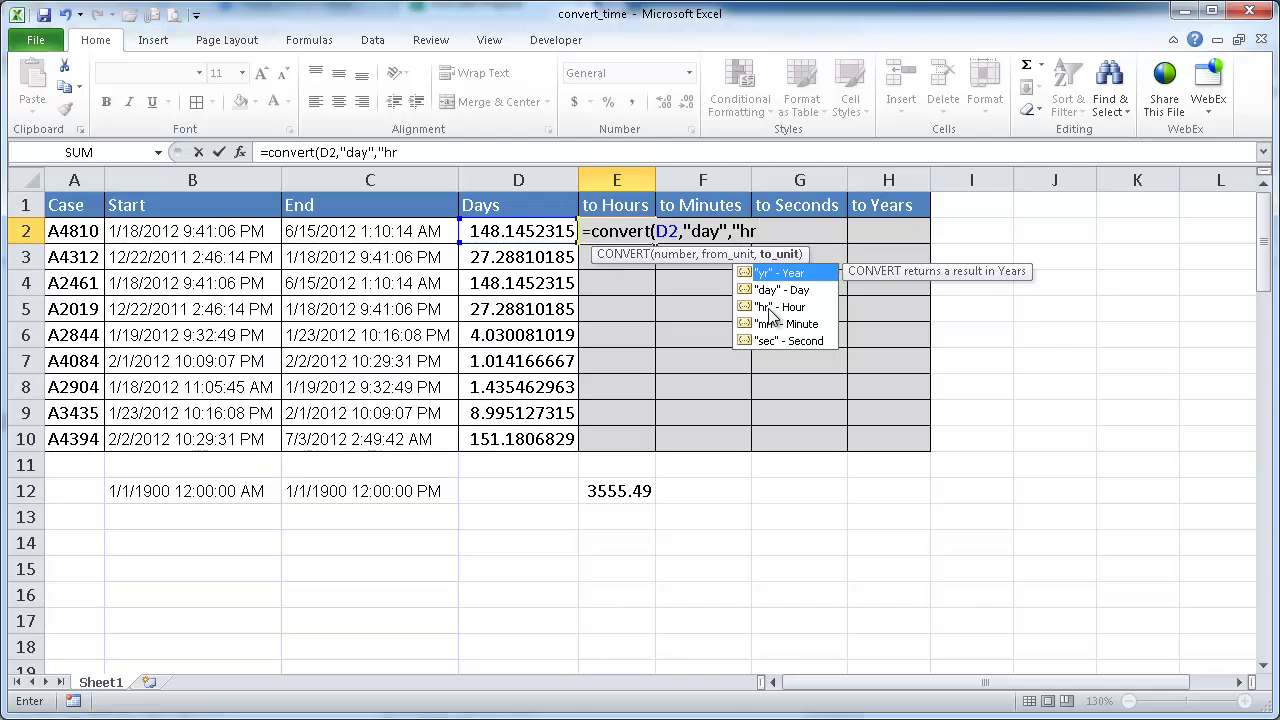
type("\")")
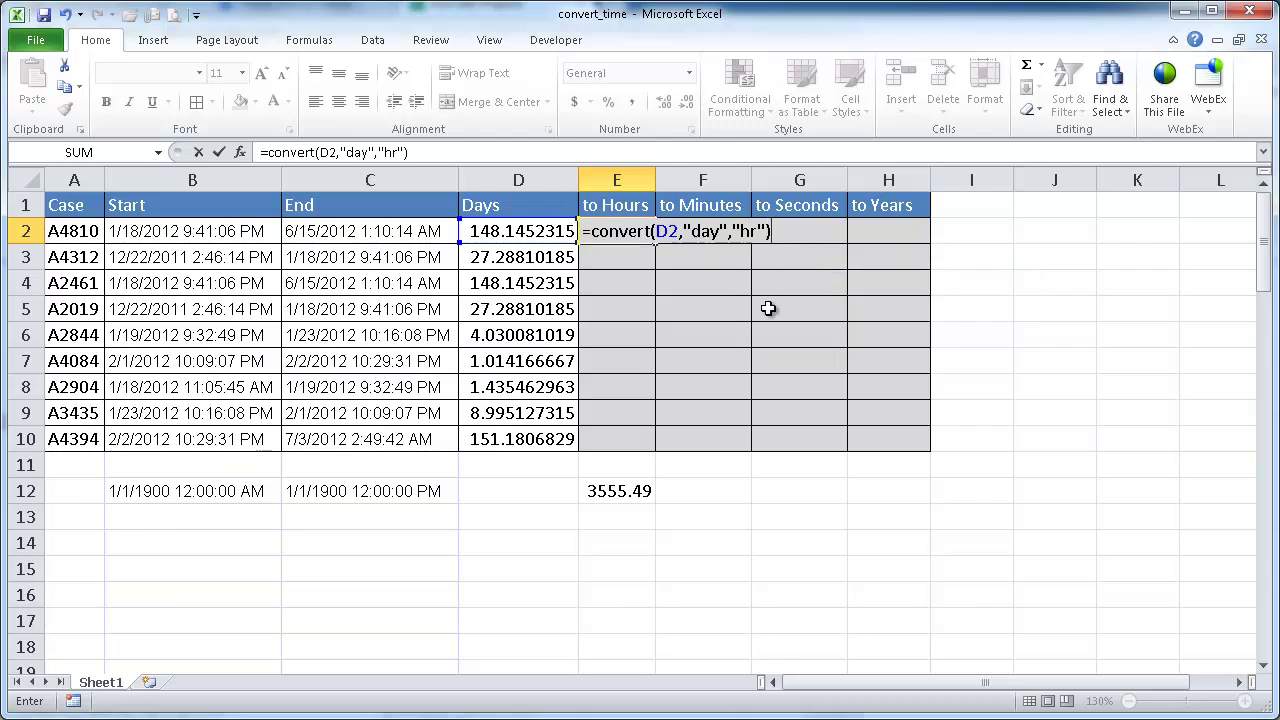
key("Return")
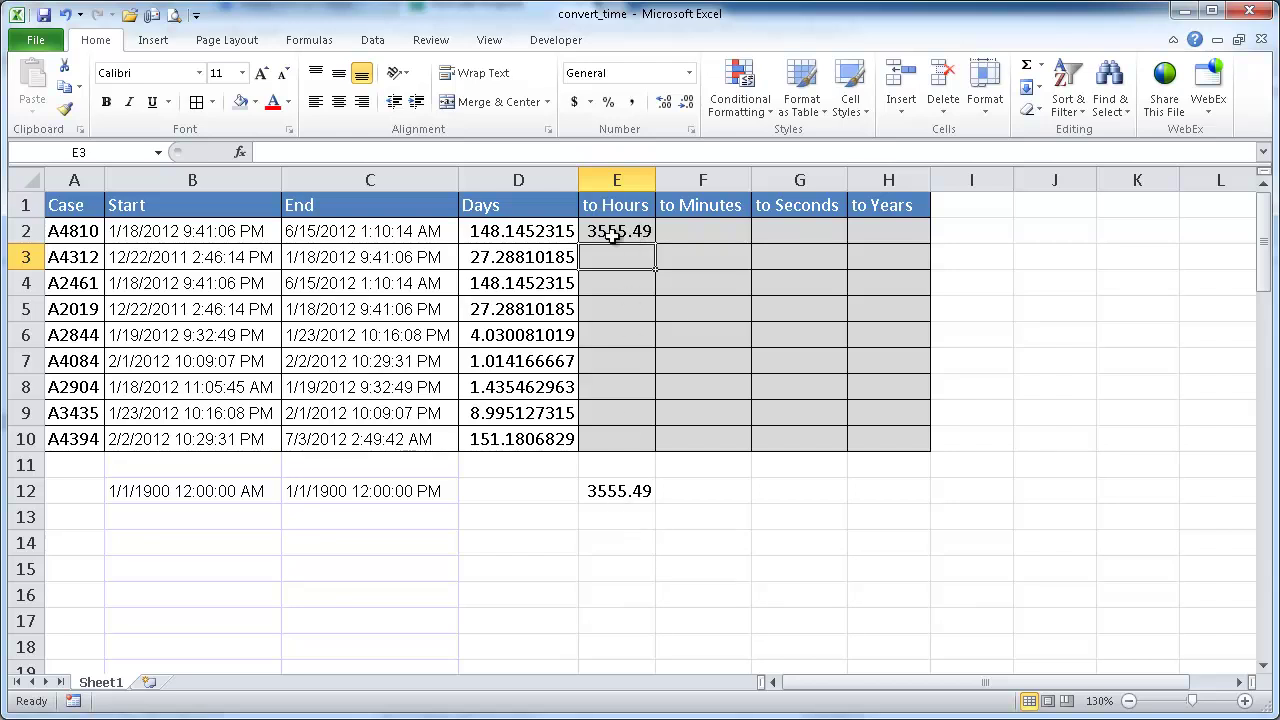
Clear the comparison value in E12 and fill the hours formula from E2 down to E10
left_click(622, 494)
key("Delete")
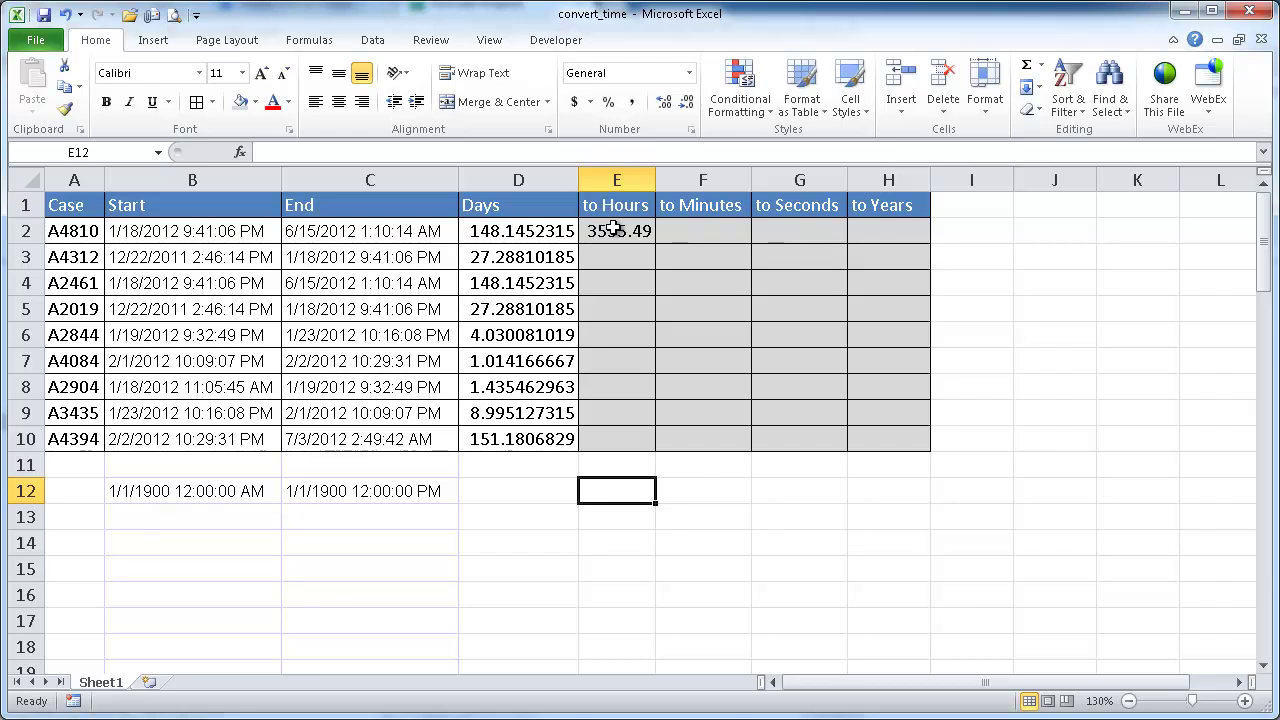
left_click(612, 236)
double_click(658, 243)
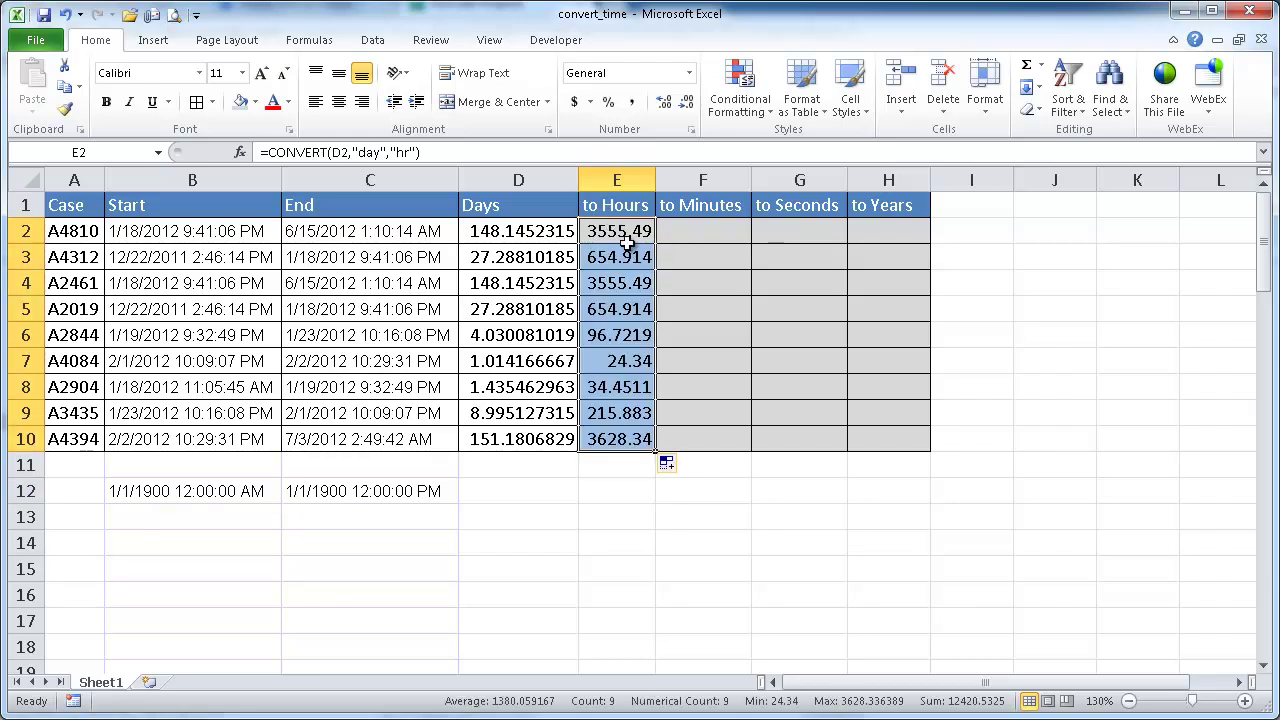
Convert the first case's days to minutes in F2 with =CONVERT(D2,"day","mn") and fill the formula down to F10
left_click(704, 230)
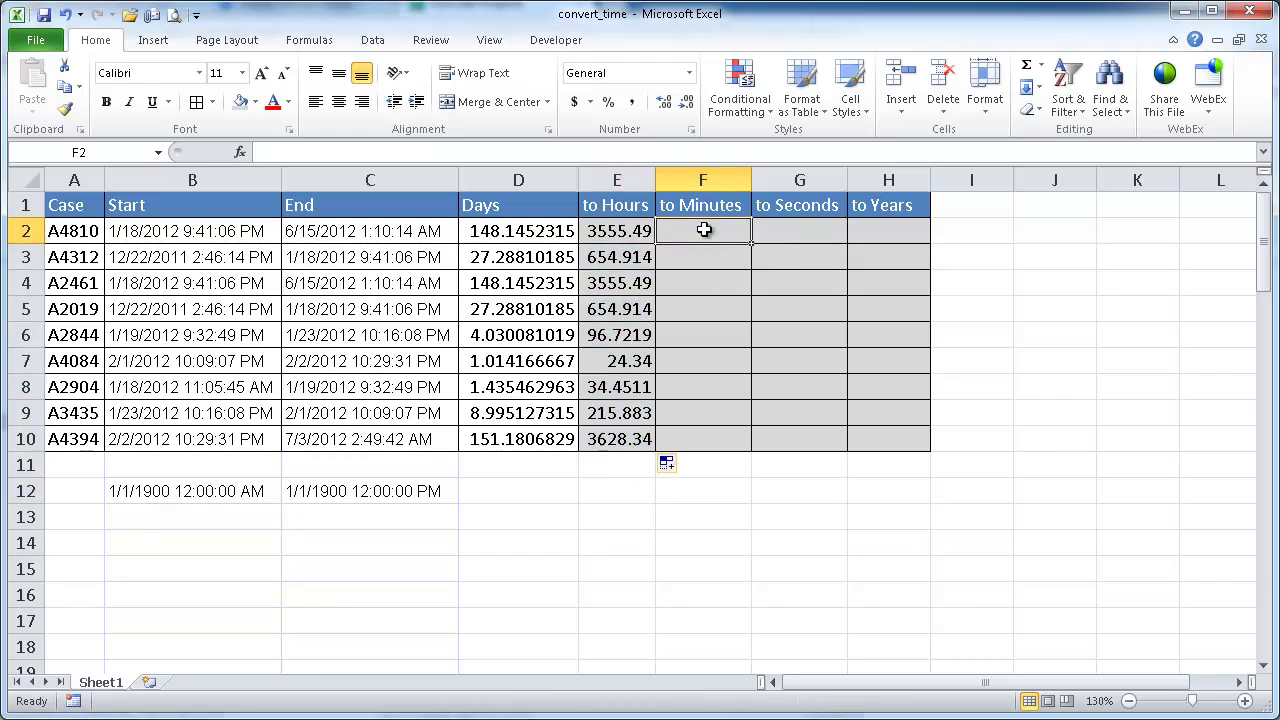
type("=conv")
key("Tab")
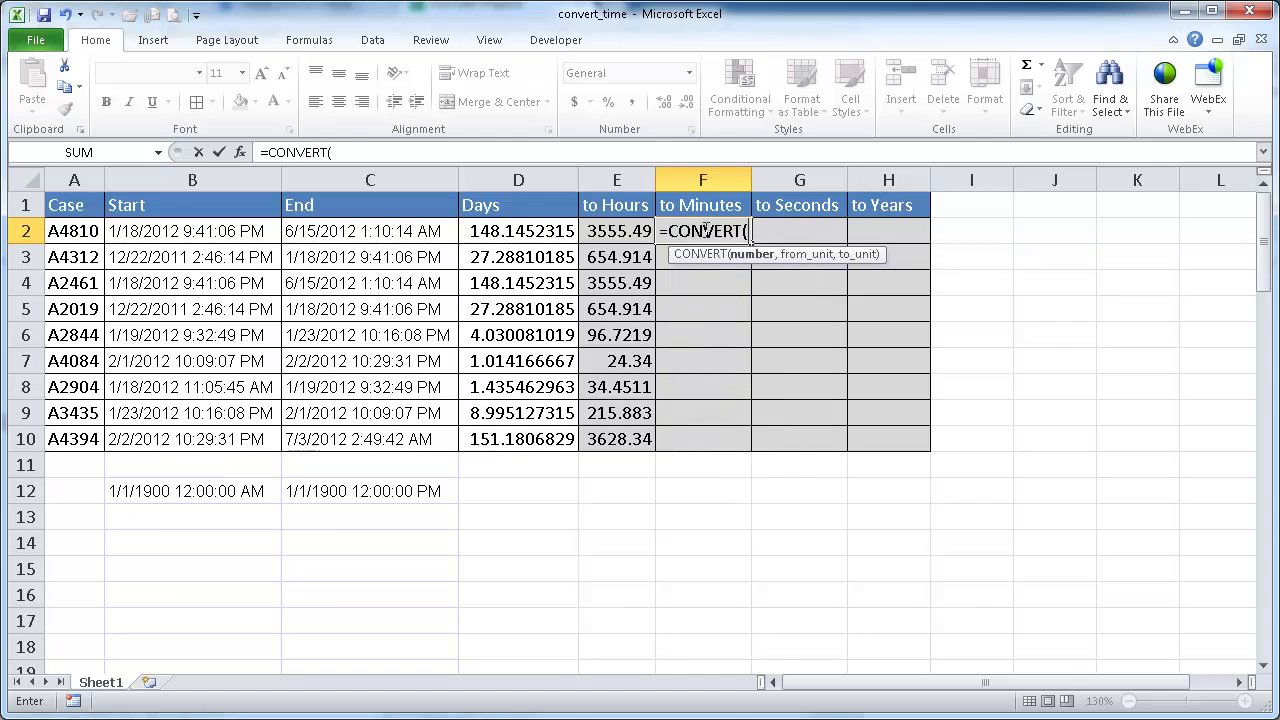
left_click(528, 230)
type(",\"h")
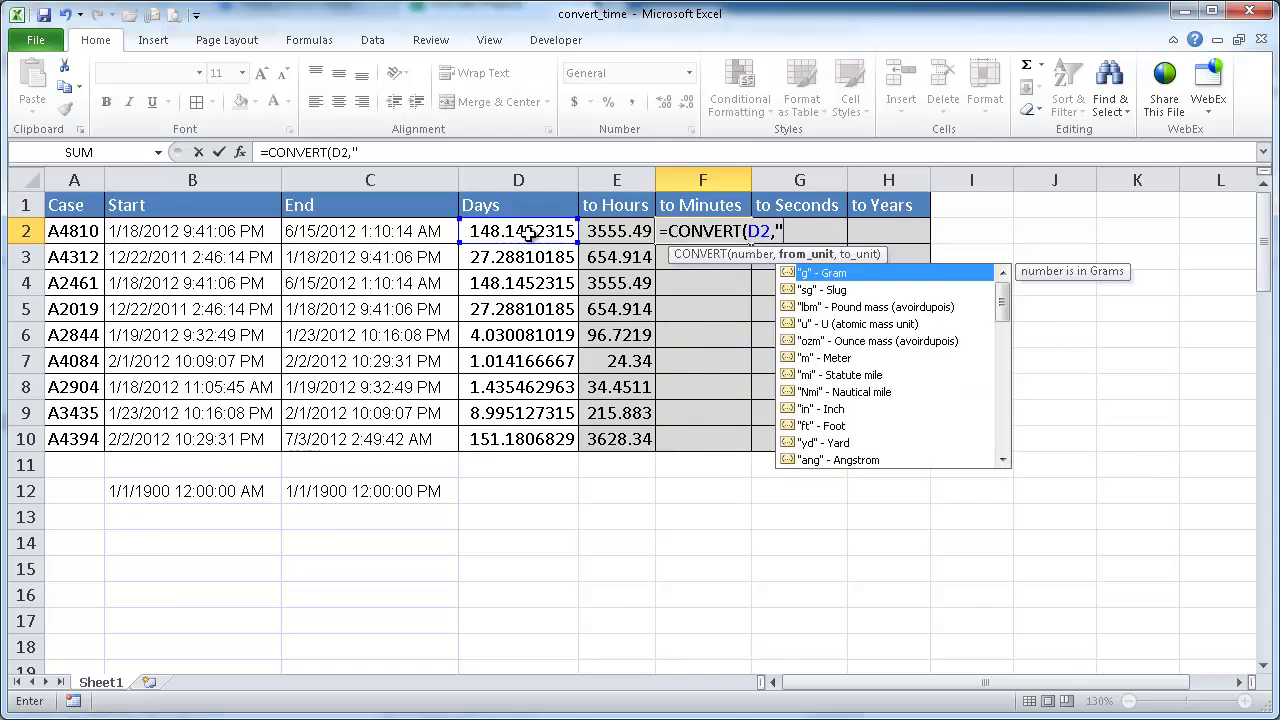
type("r")
key("BackSpace")
key("BackSpace")
type("day\",\"mn")
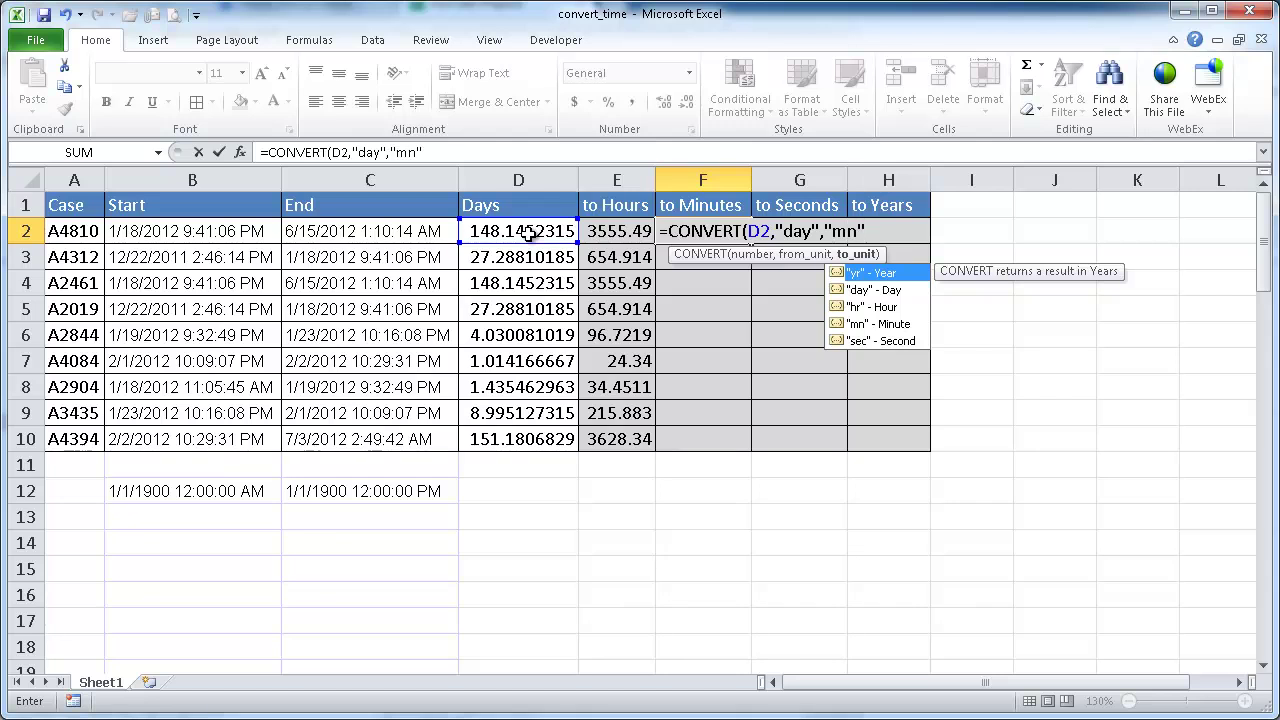
type("\")")
key("Return")
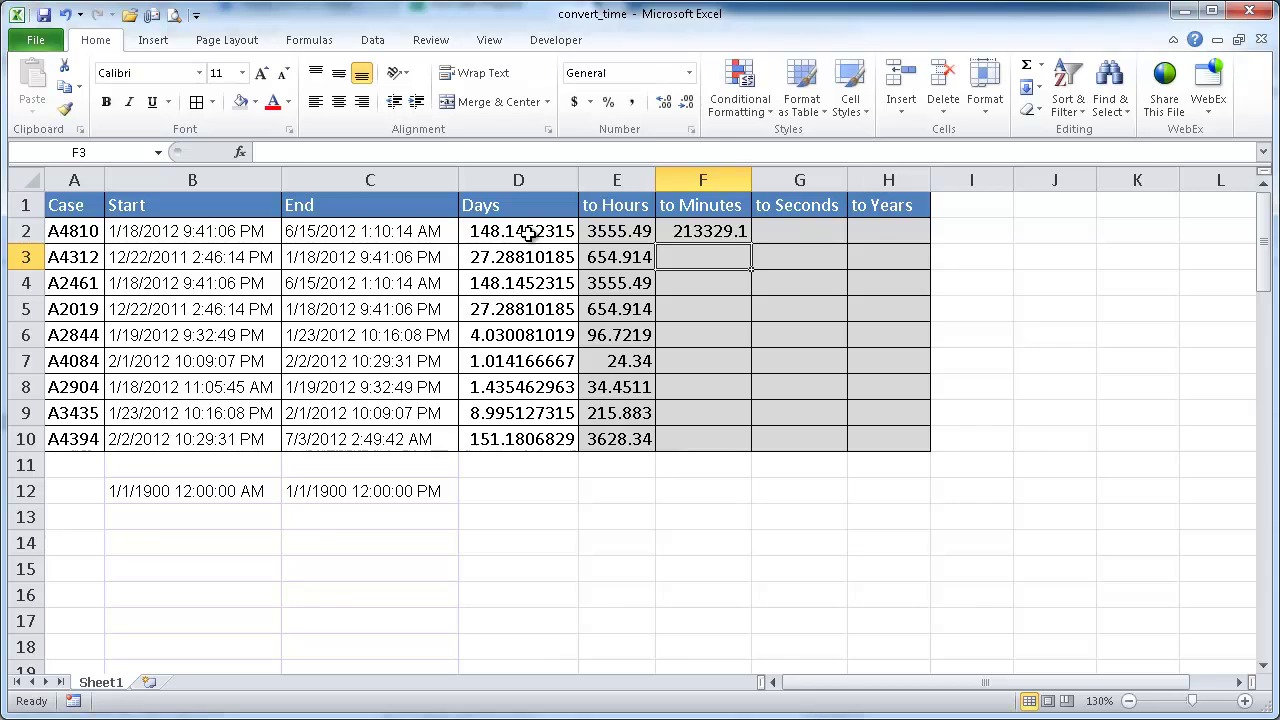
left_click(730, 230)
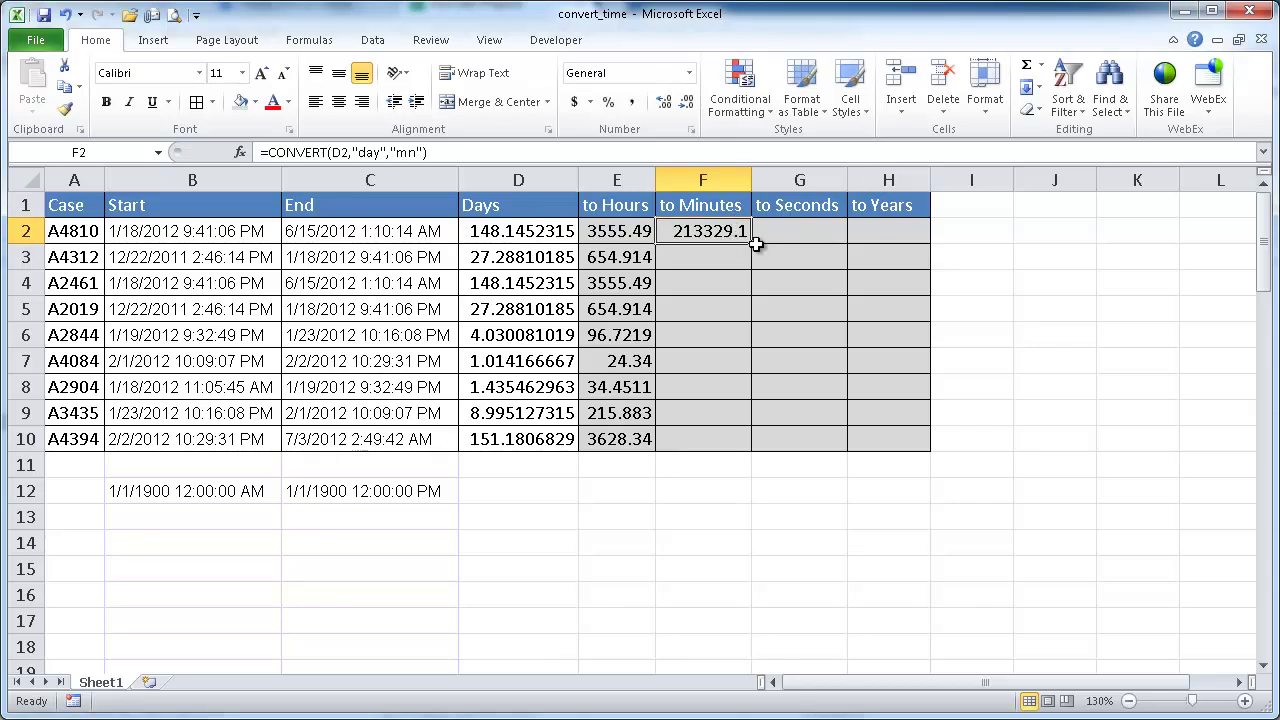
double_click(751, 246)
Convert the first case's days to seconds in G2 with =CONVERT(D2,"day","sec") and fill the formula down to G10
left_click(785, 233)
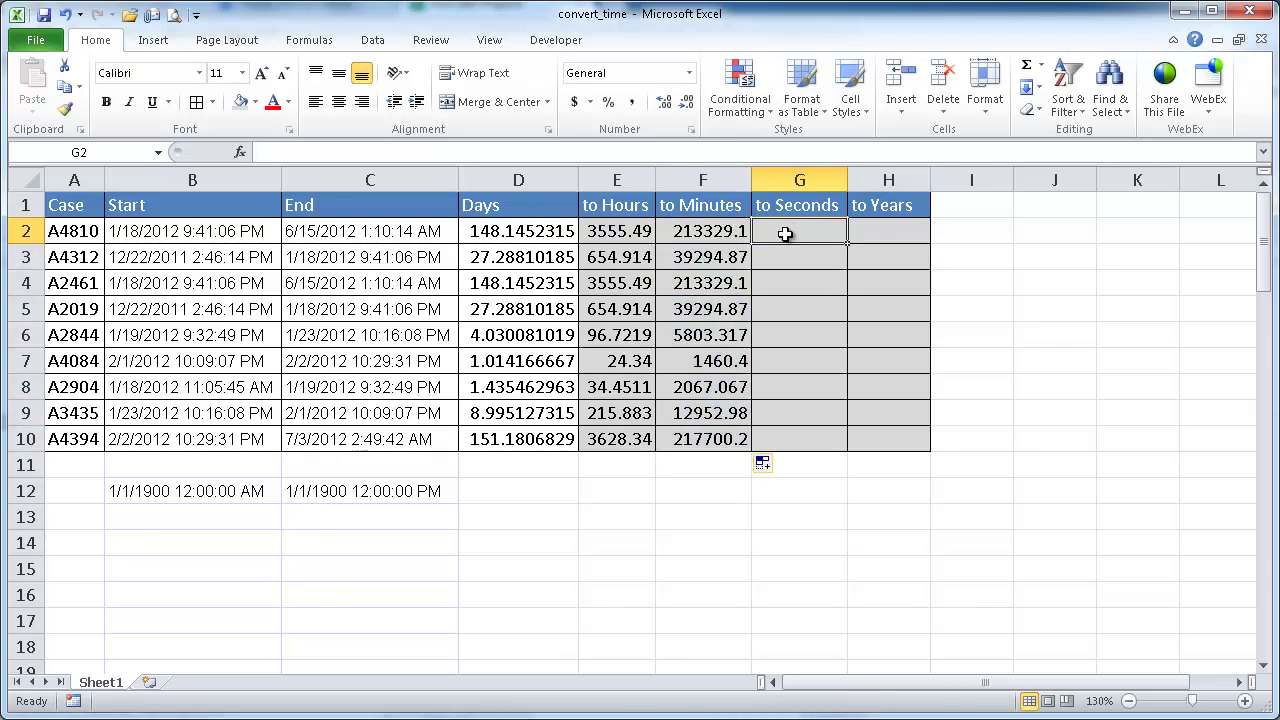
type("=conver")
key("Tab")
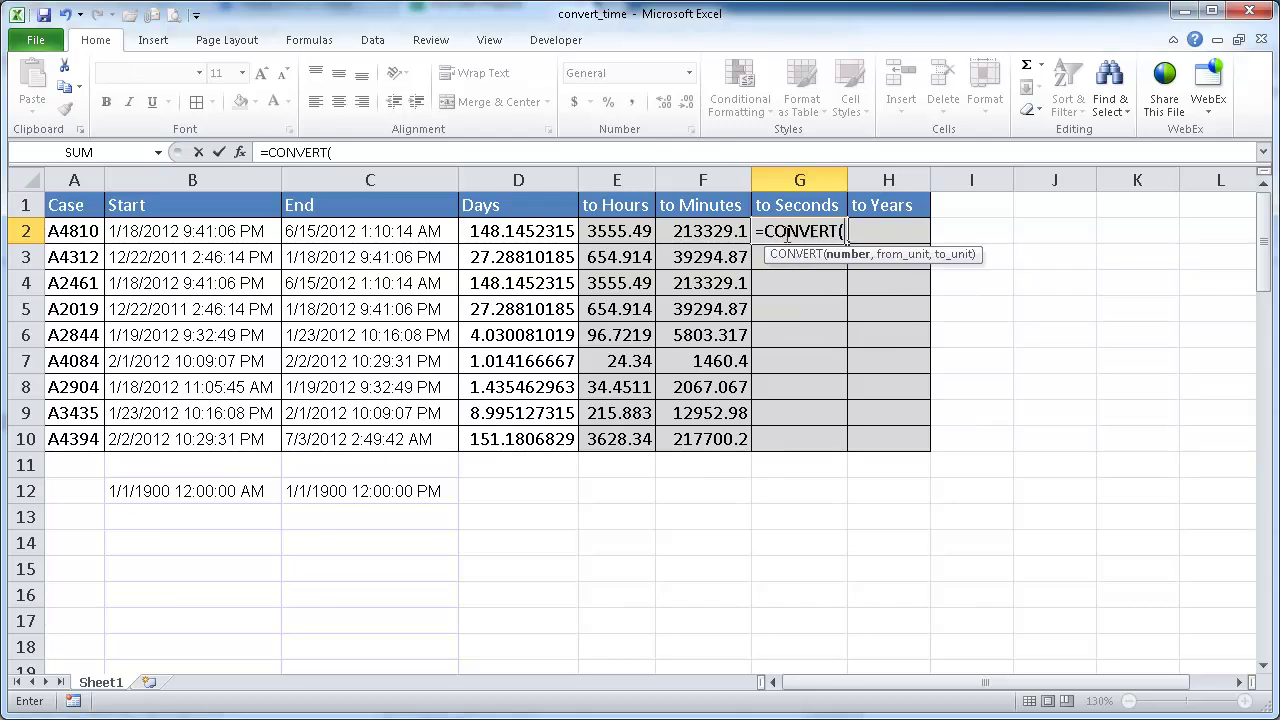
left_click(491, 232)
type(",")
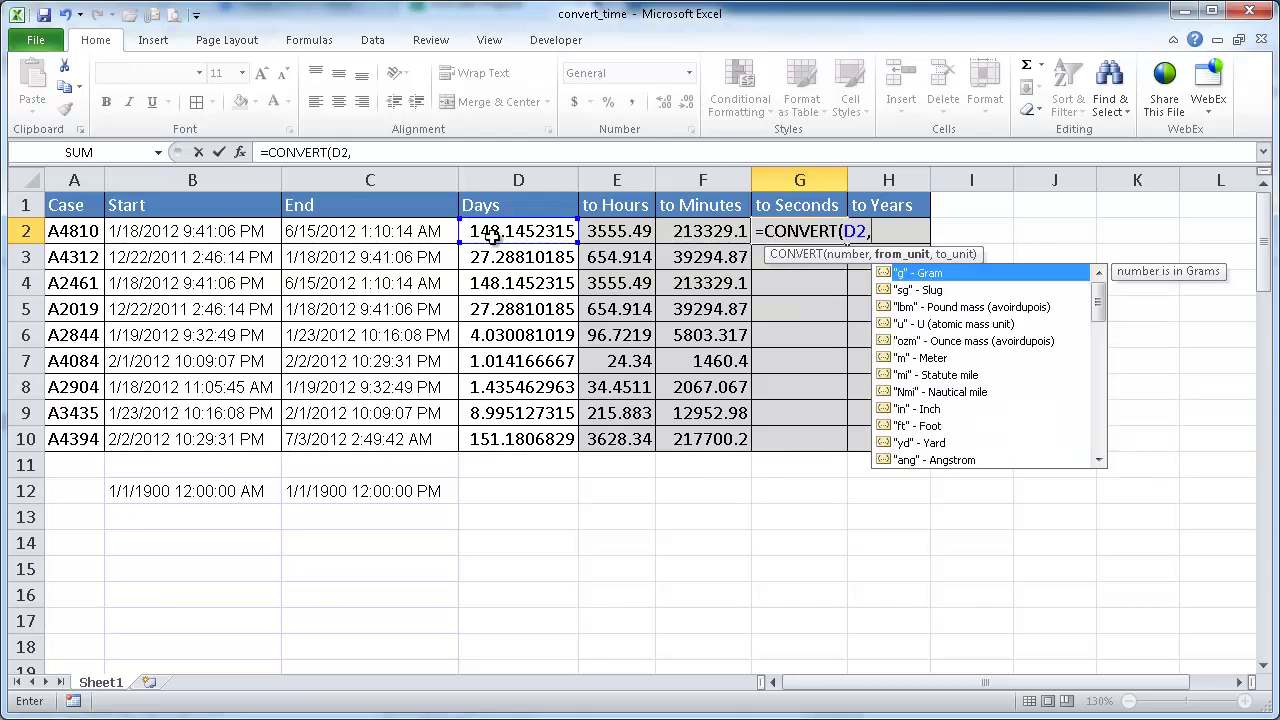
type("\"day\",")
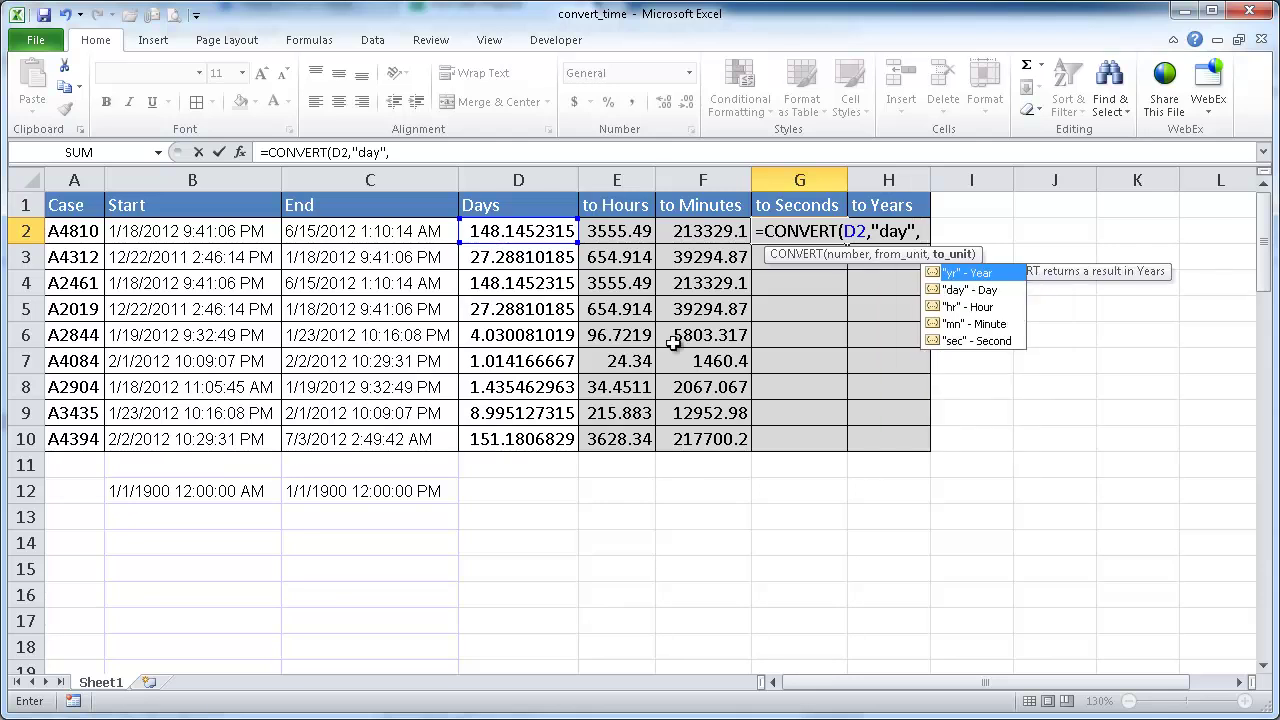
double_click(962, 342)
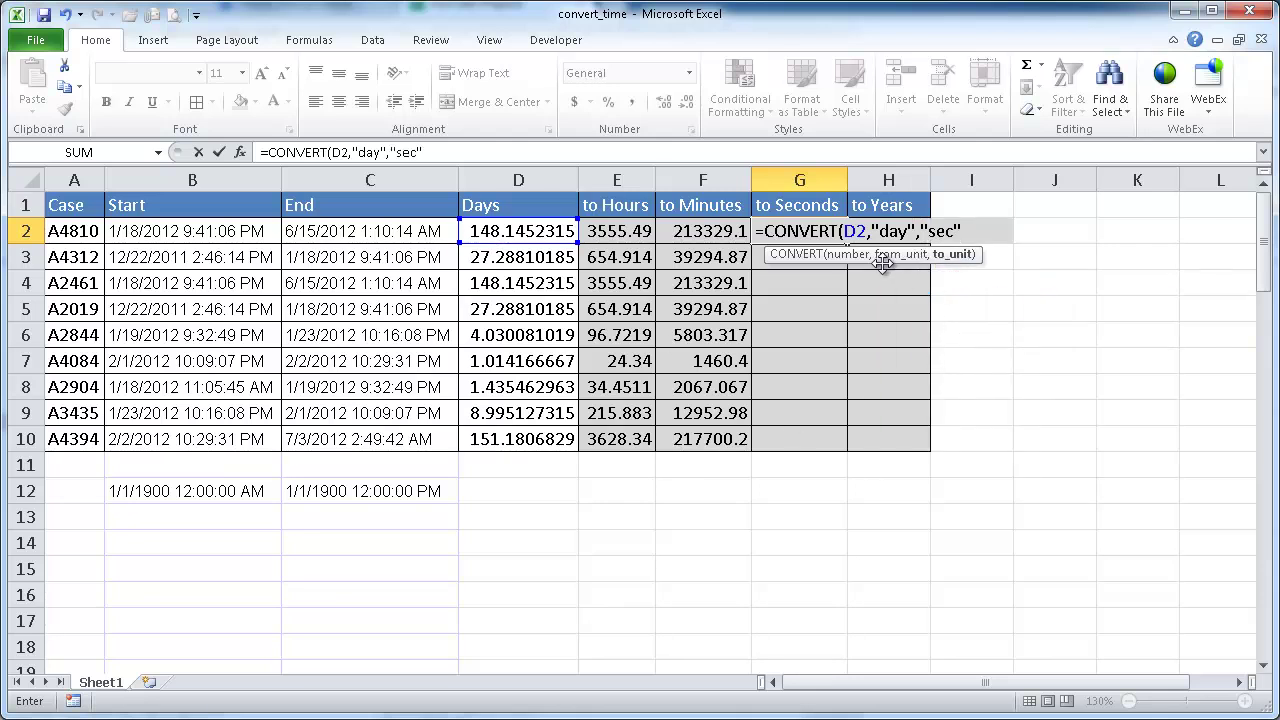
type(")")
key("Return")
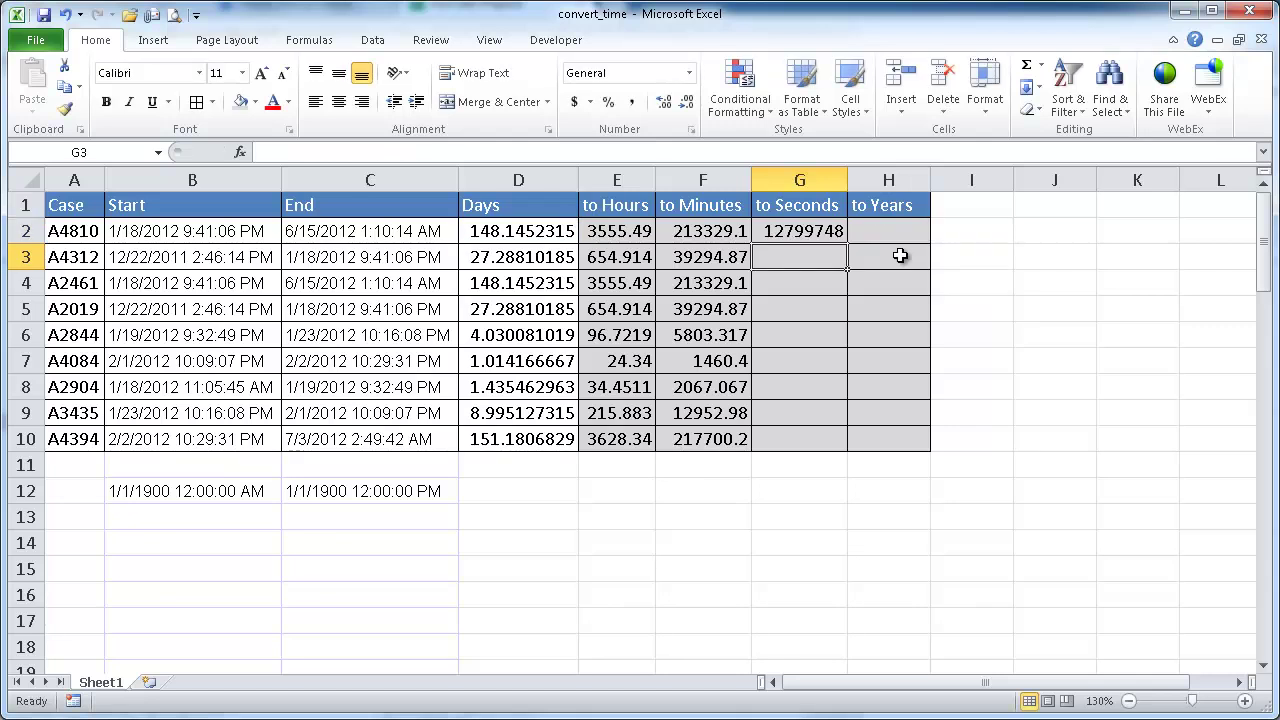
left_click(845, 234)
double_click(848, 243)
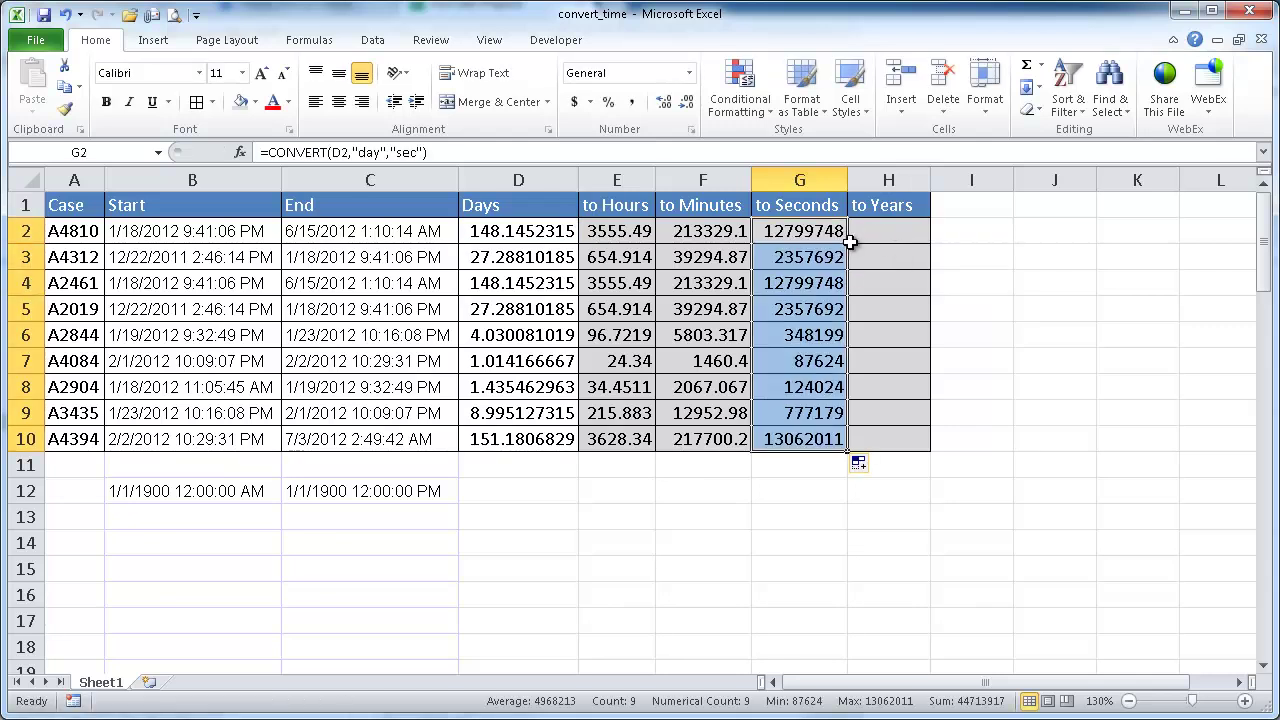
Convert the first case's days to years in H2 with =CONVERT(D2,"day","yr") and fill the formula down to H10
left_click(910, 230)
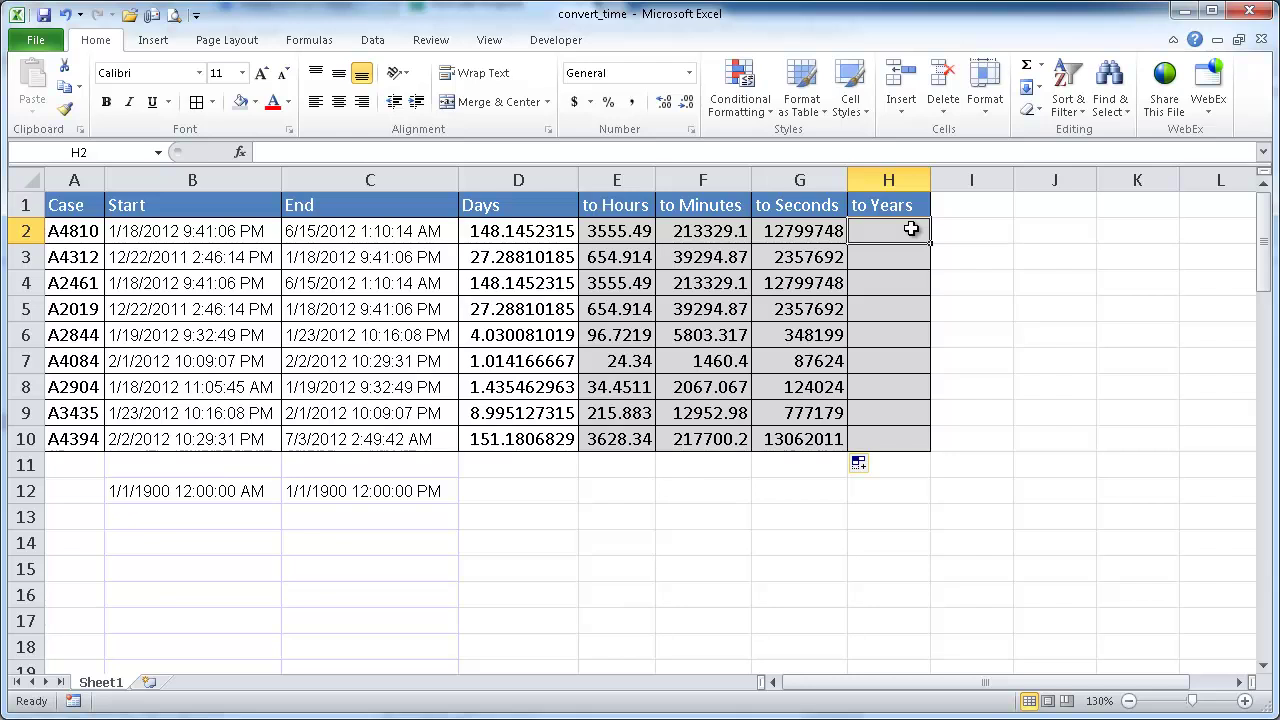
type("=conv")
key("Tab")
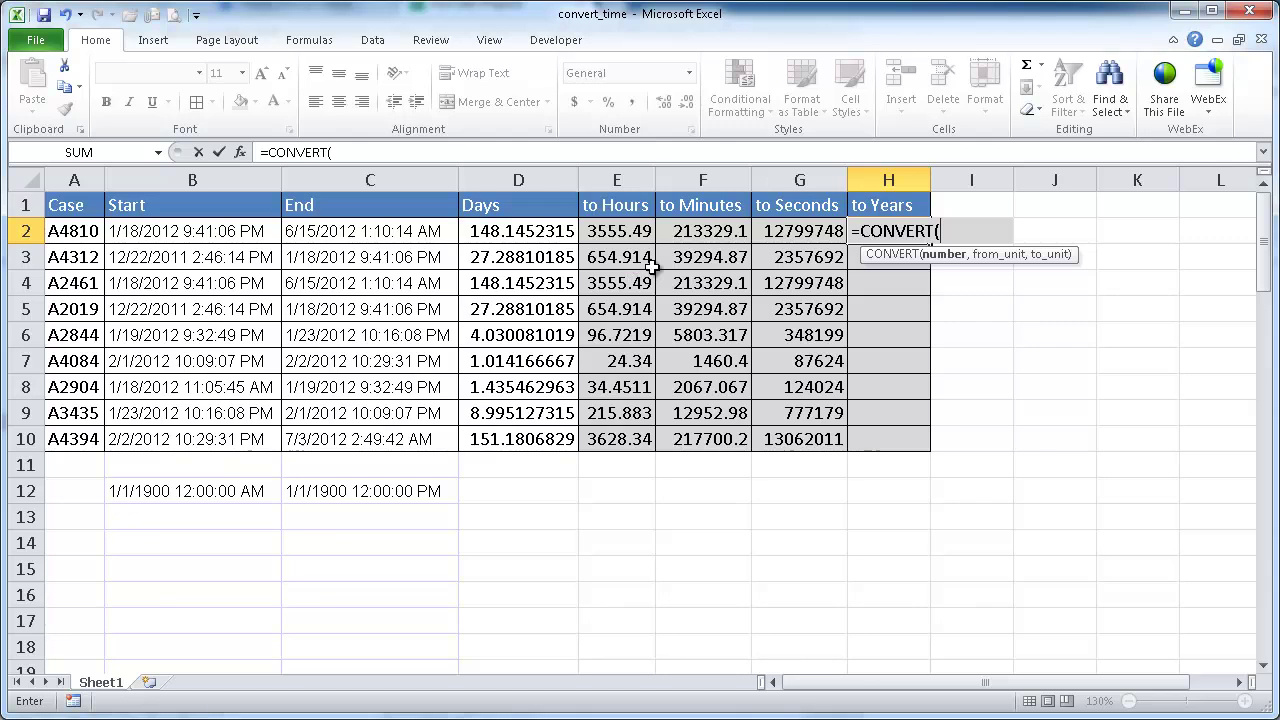
left_click(533, 233)
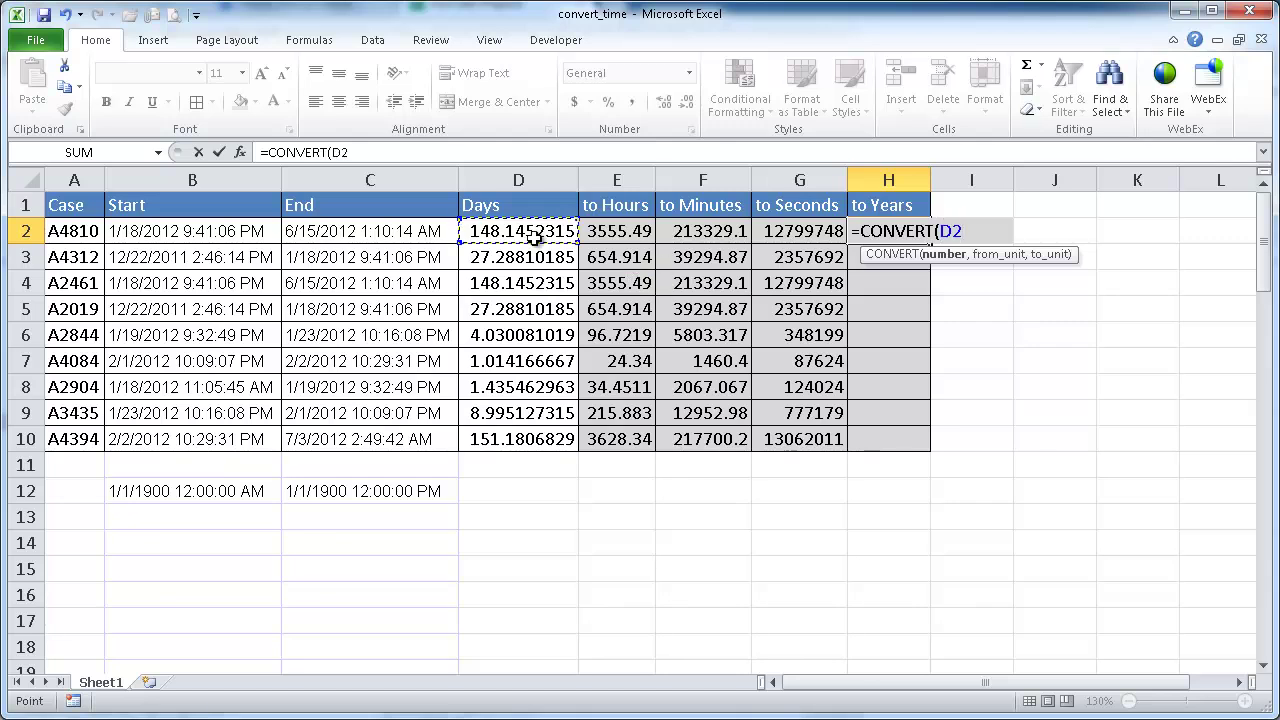
type(",")
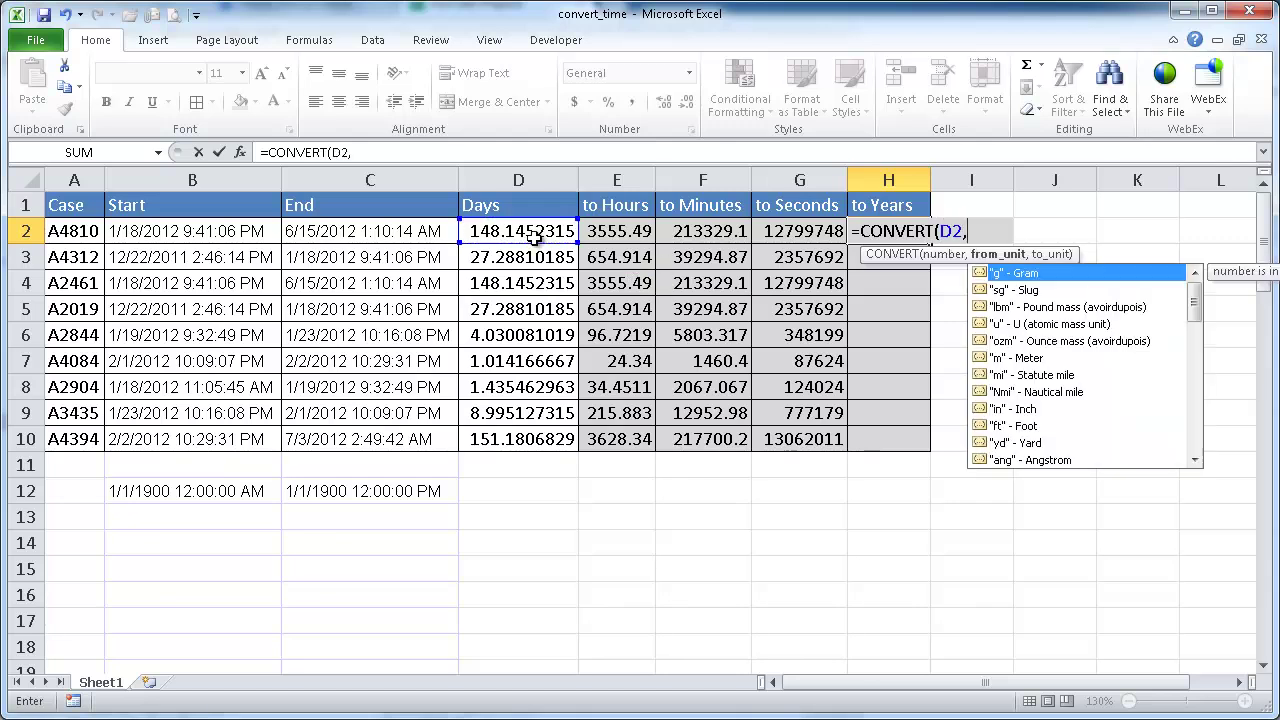
type("\"day\",")
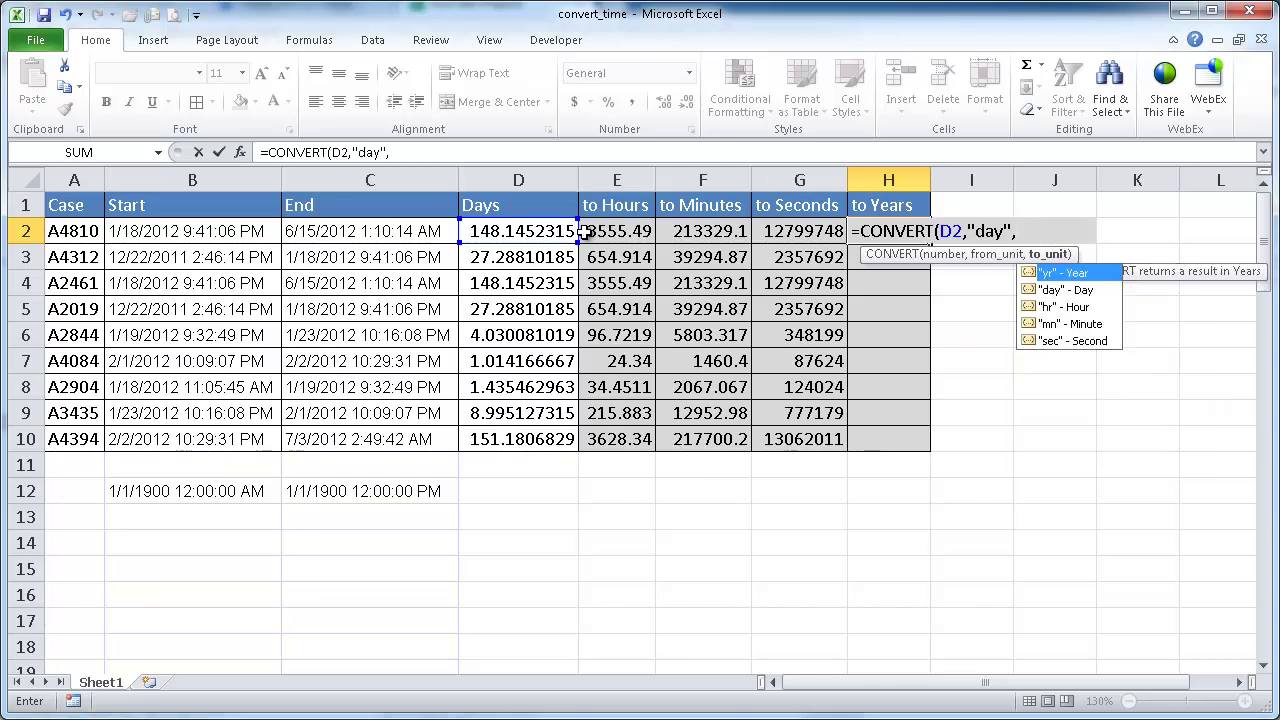
double_click(1059, 274)
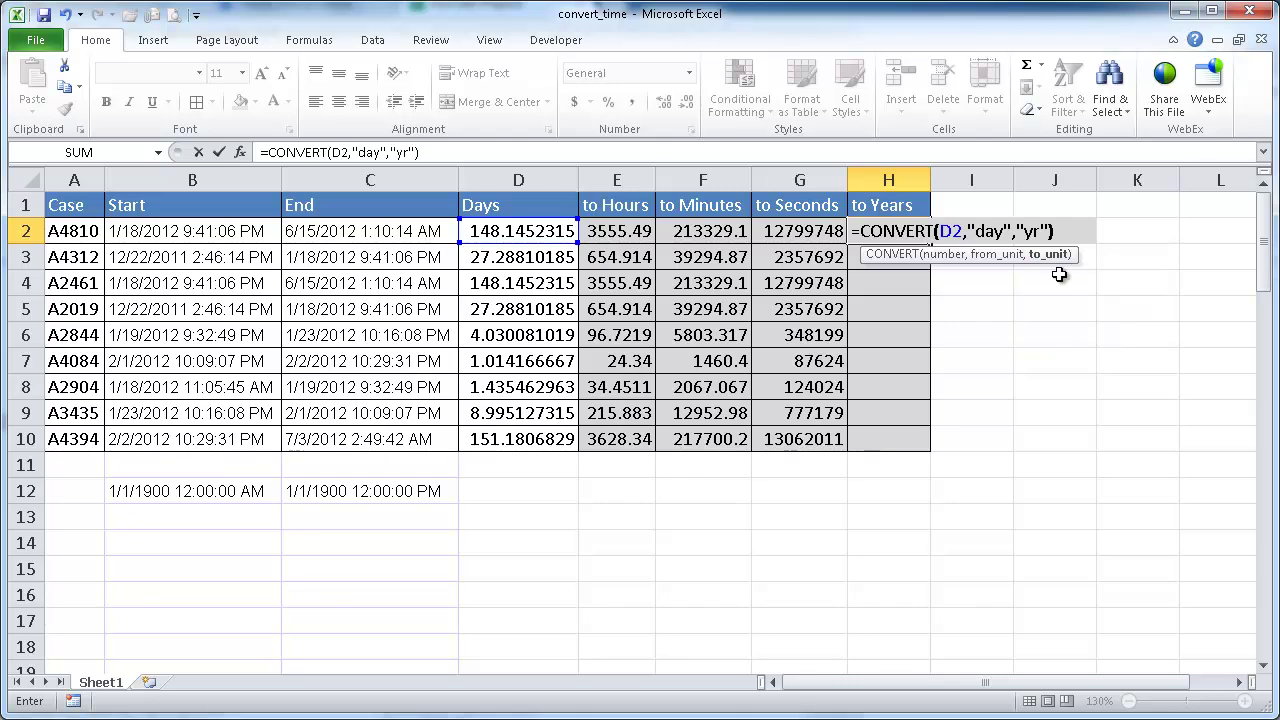
key("ctrl+Return")
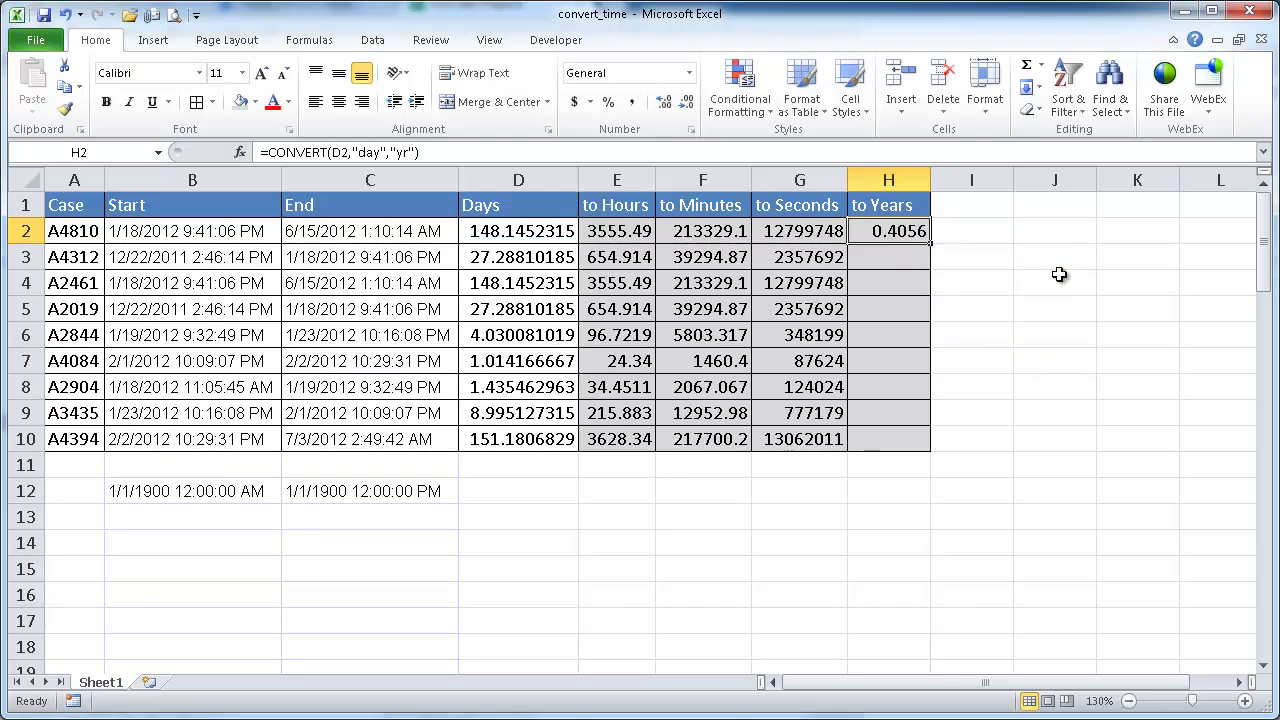
double_click(931, 241)
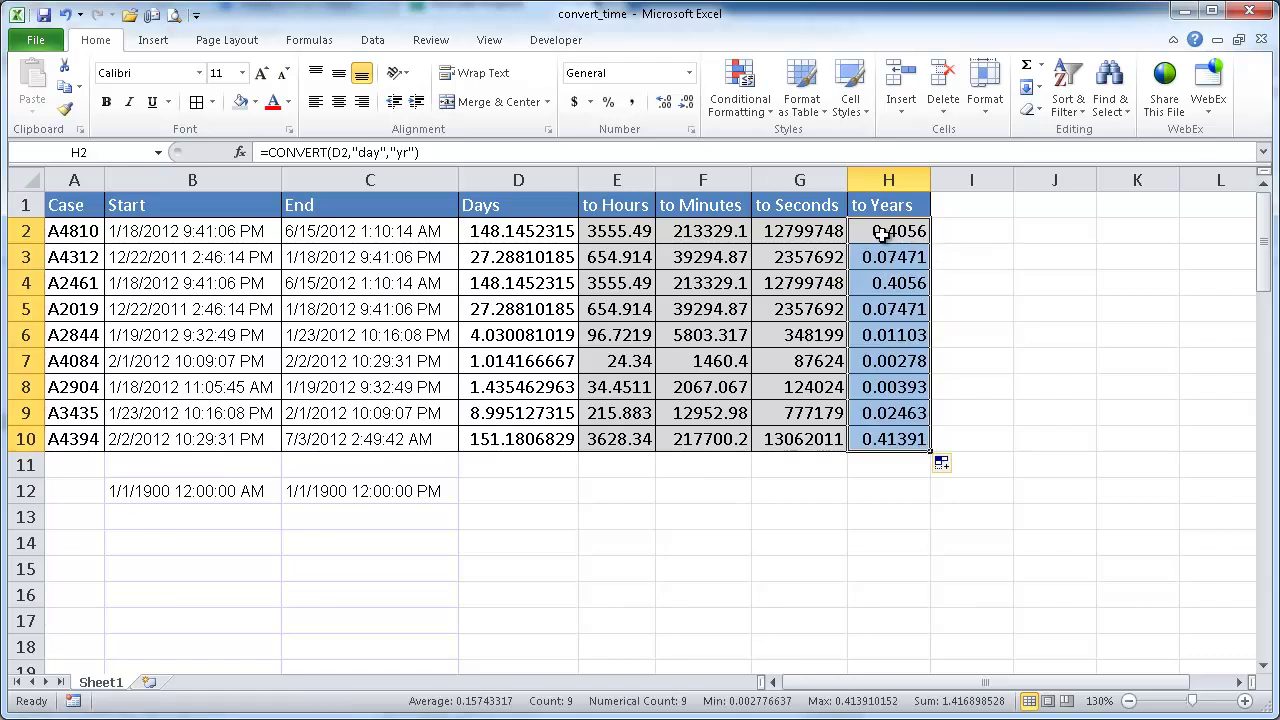